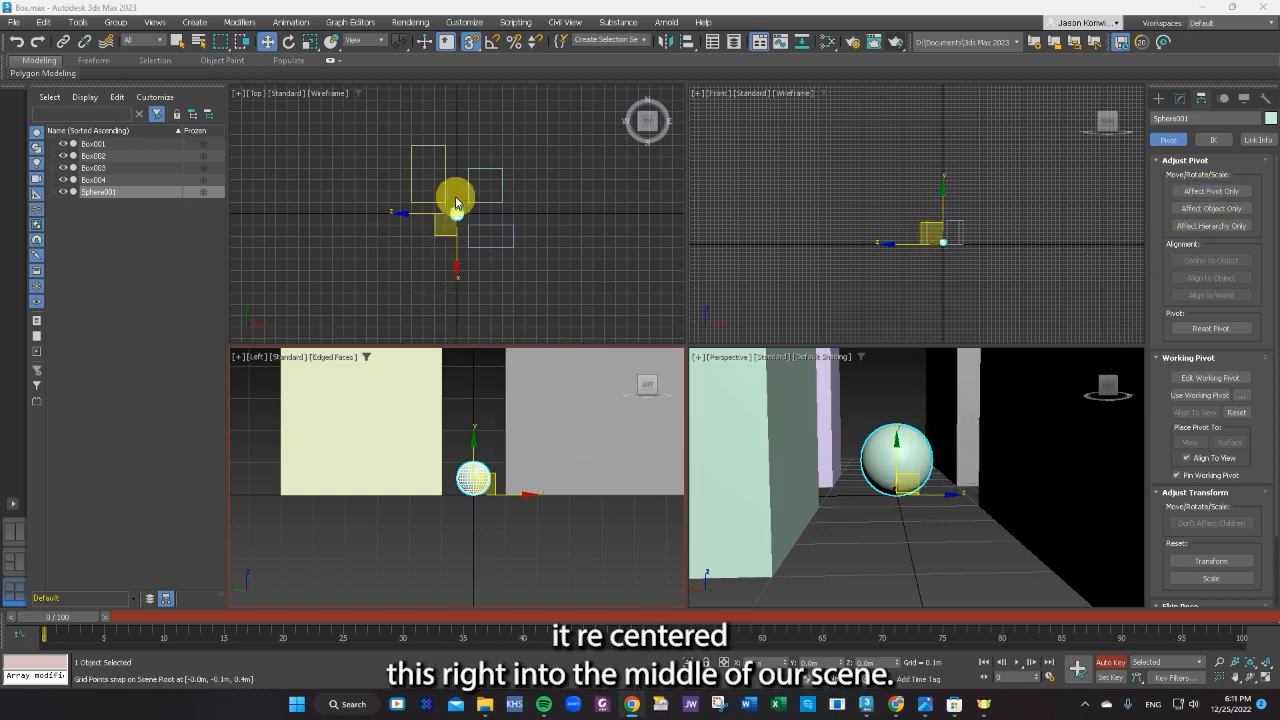
Add a viewport layout with four equal views and another with two equal columns, leaving the two-column layout active.
scroll(462, 212, up, 3)
scroll(463, 212, up, 2)
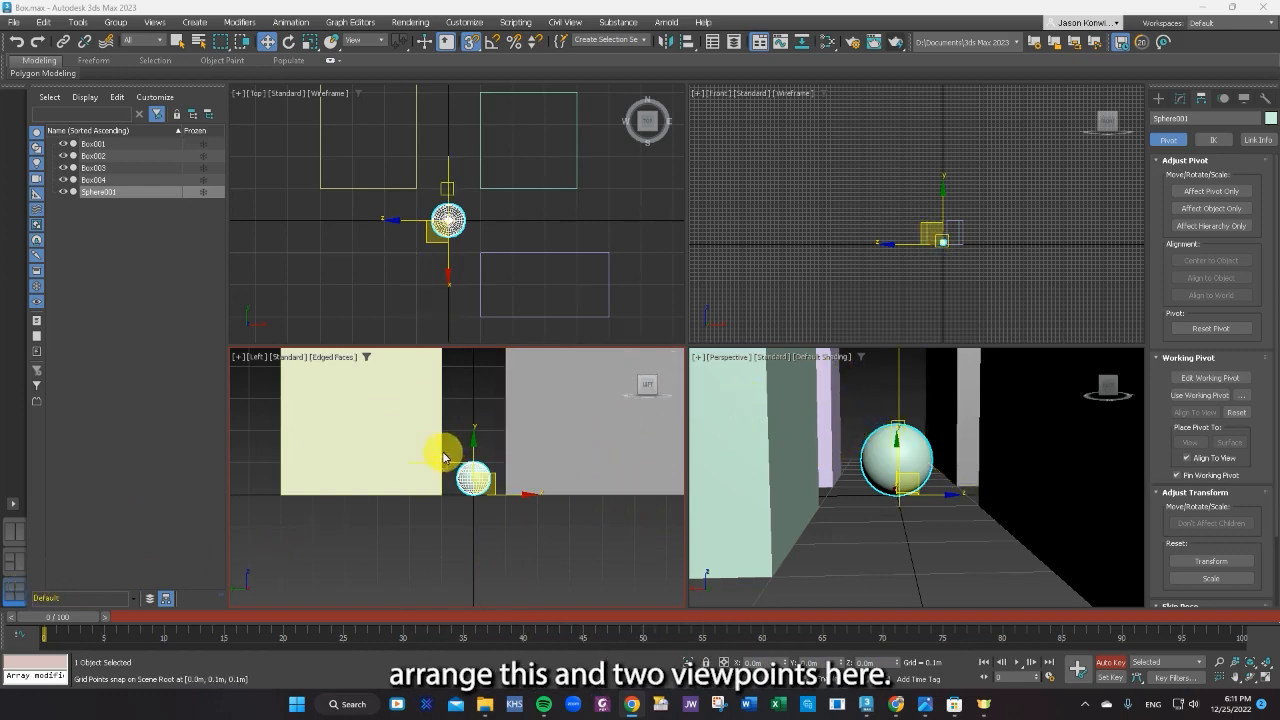
click(13, 505)
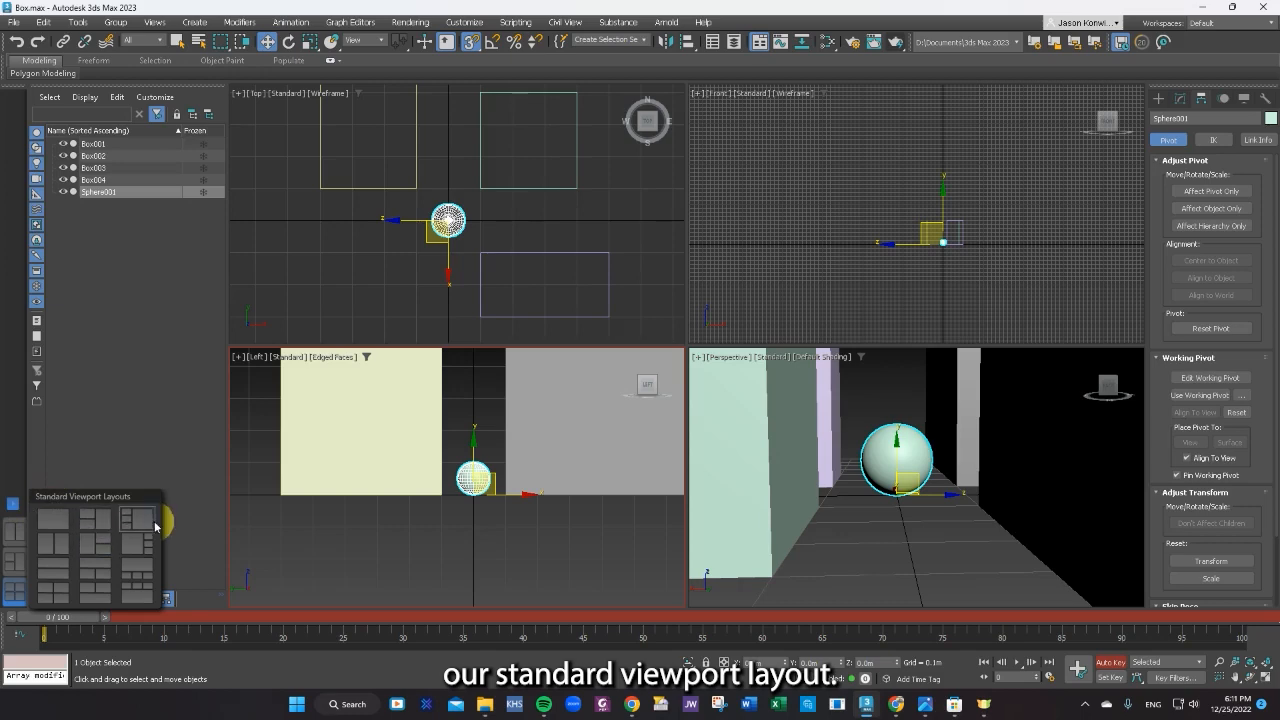
click(59, 597)
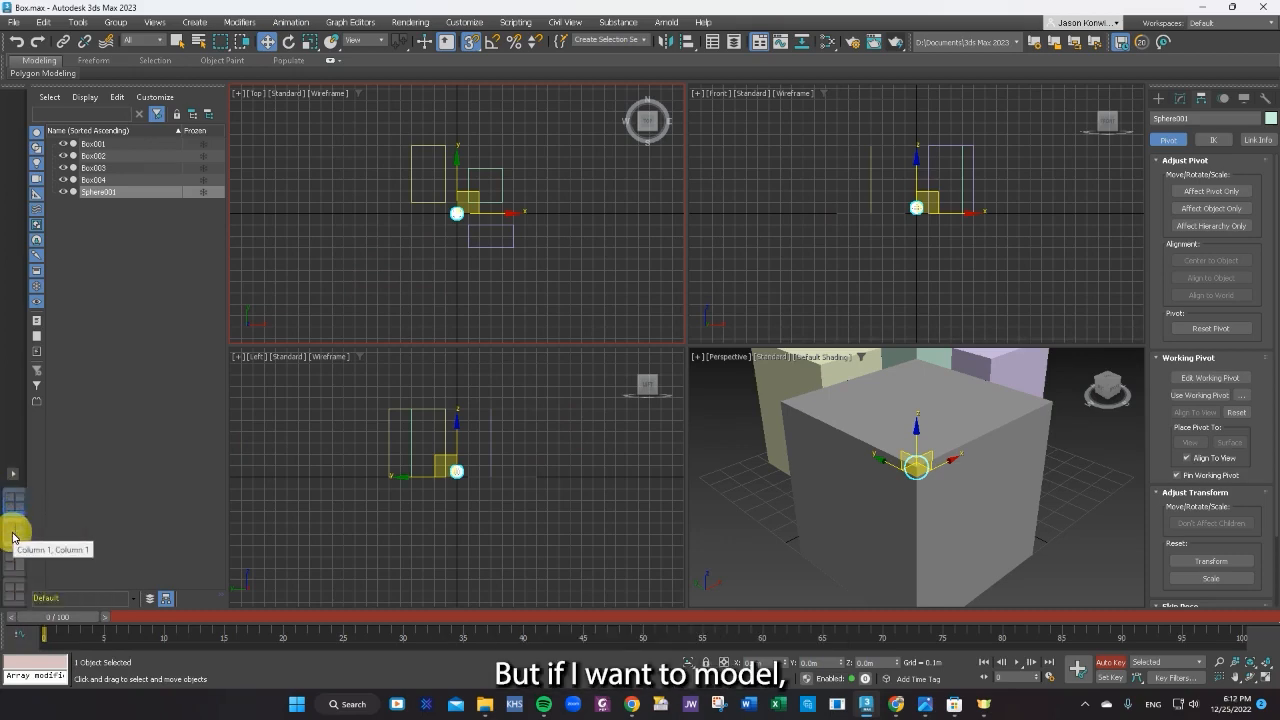
click(13, 475)
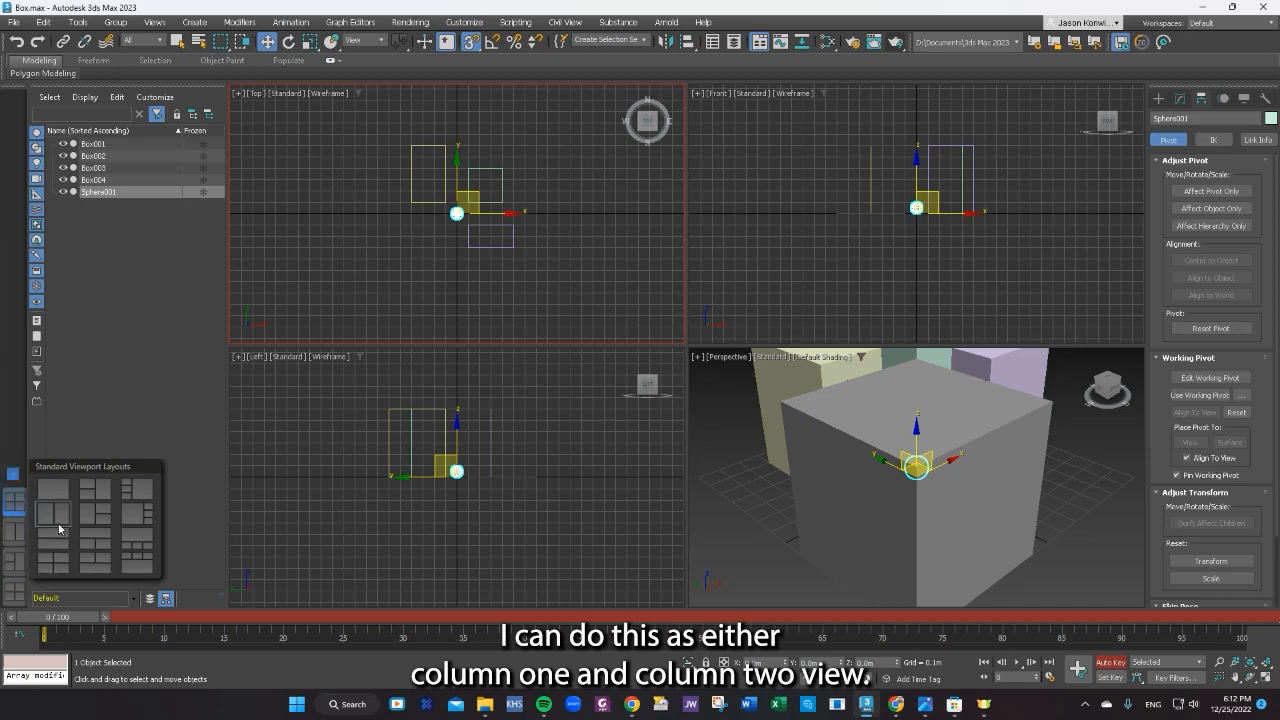
click(58, 524)
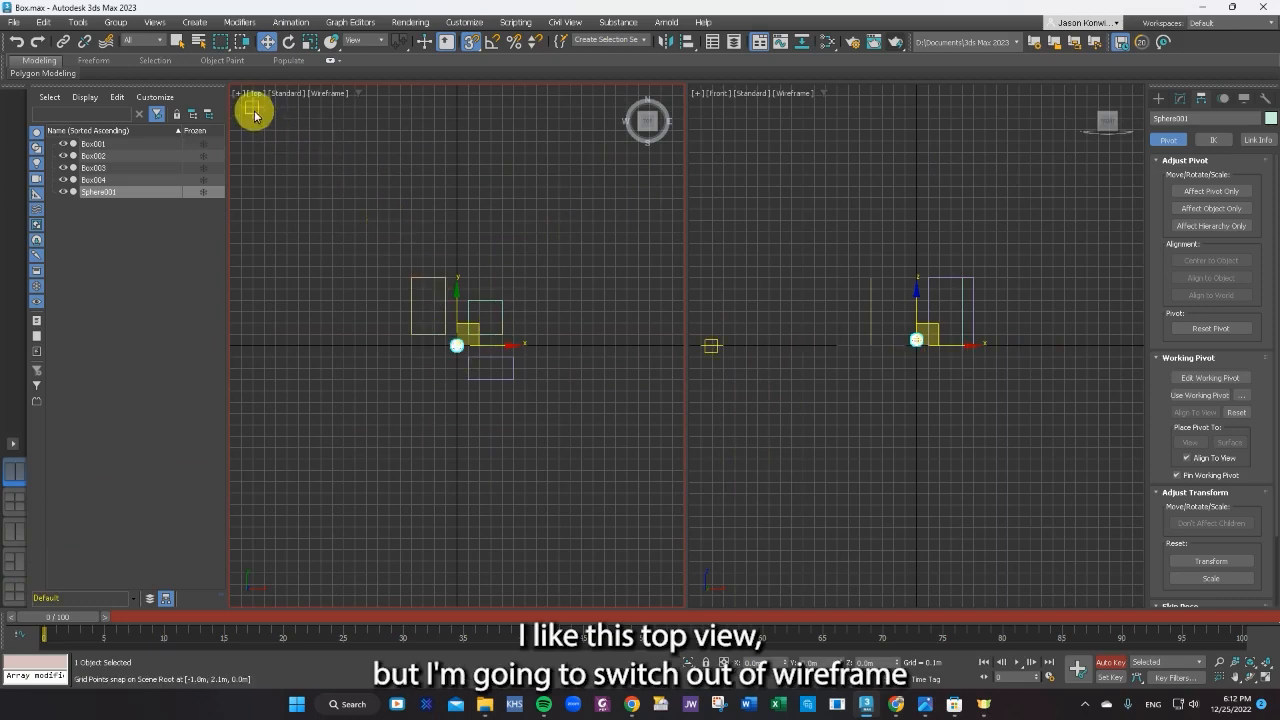
Switch the Top viewport from wireframe to Default Shading and frame the boxes and sphere closely.
click(334, 94)
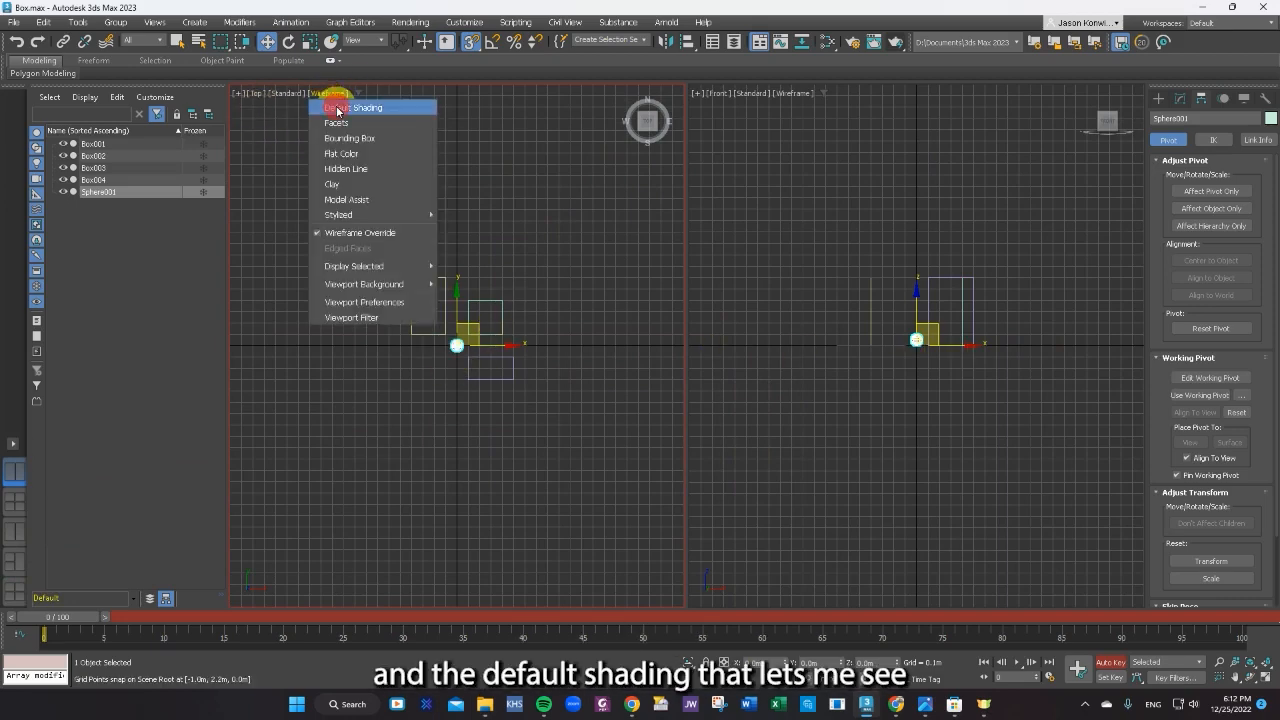
click(337, 108)
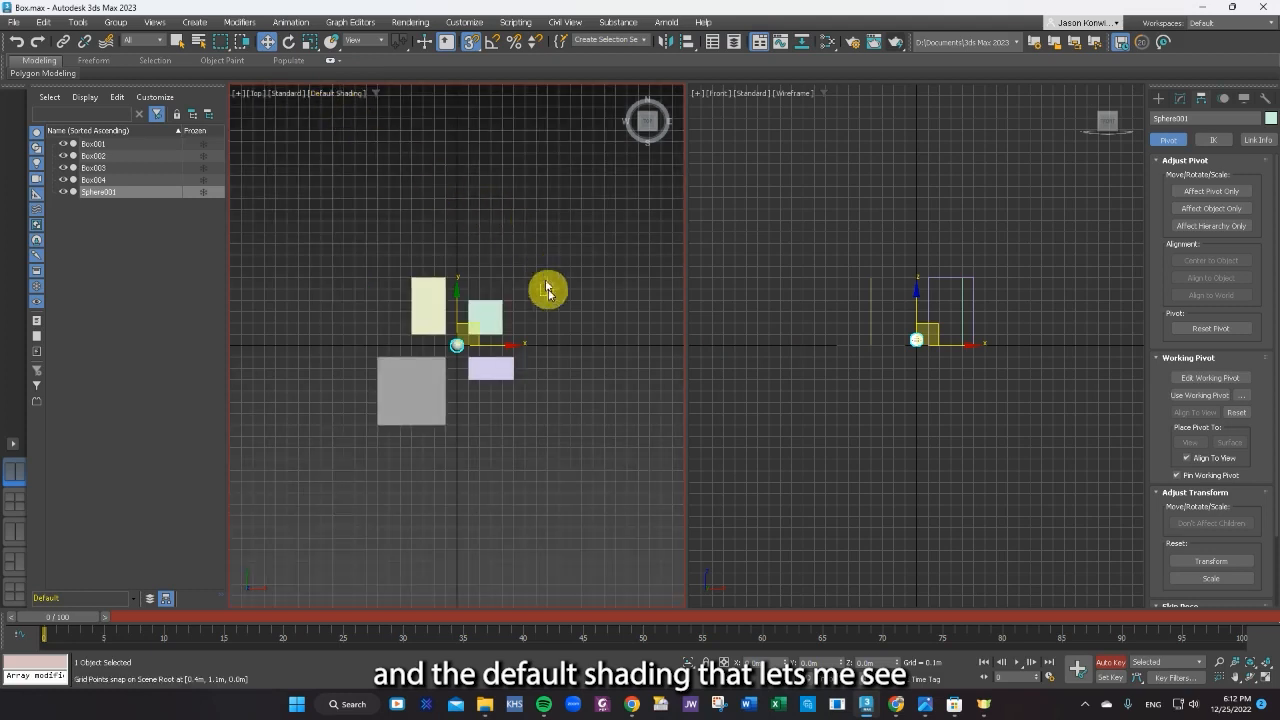
scroll(476, 358, up, 5)
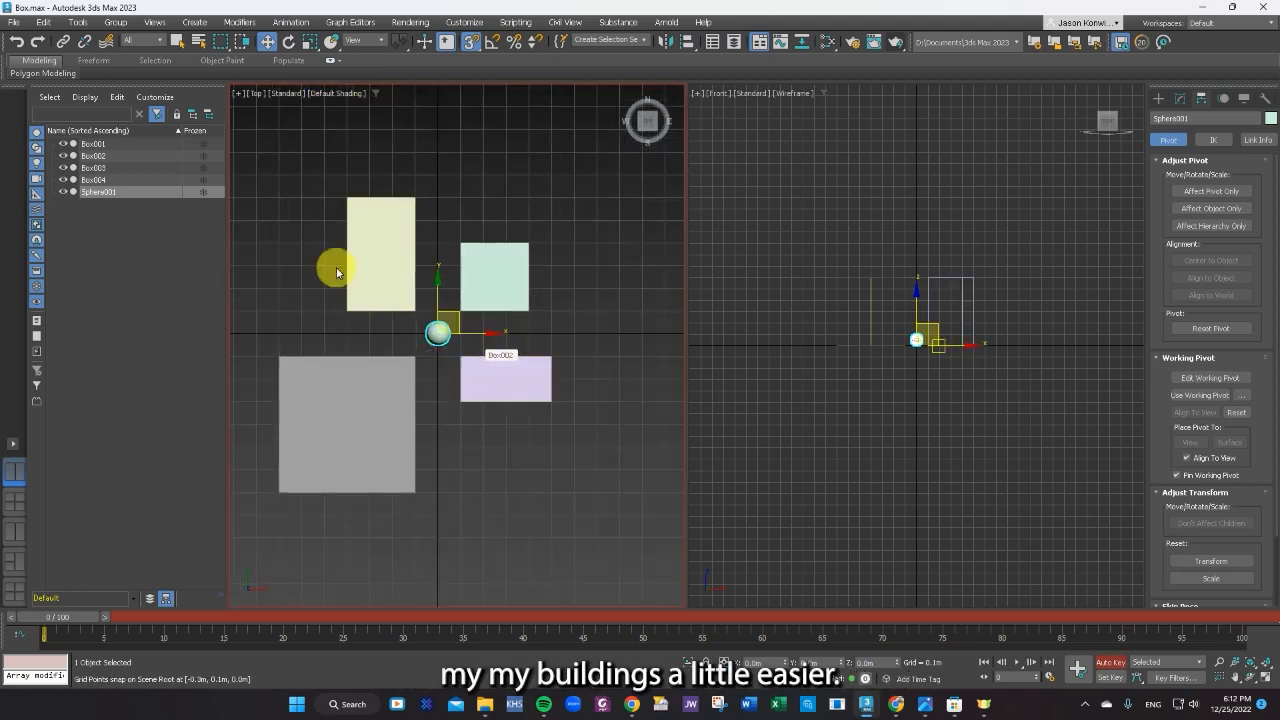
click(409, 360)
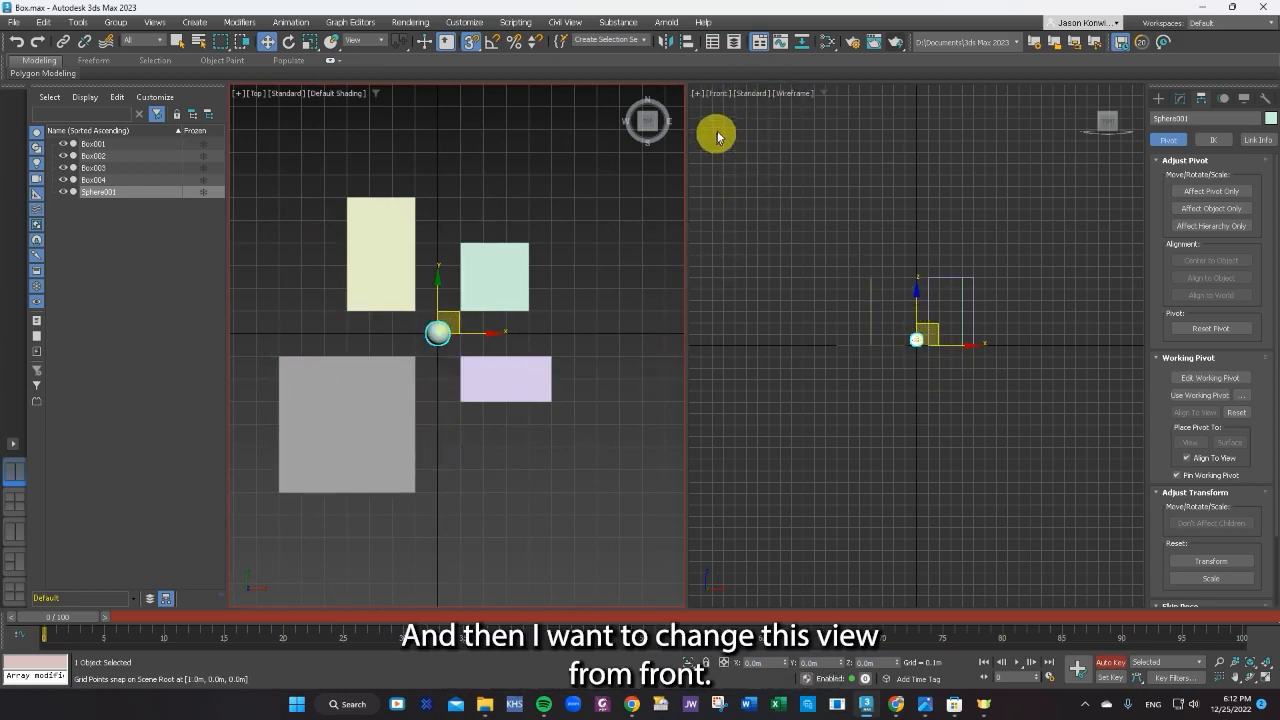
Change the Front viewport to a Perspective view displayed with Default Shading.
click(715, 93)
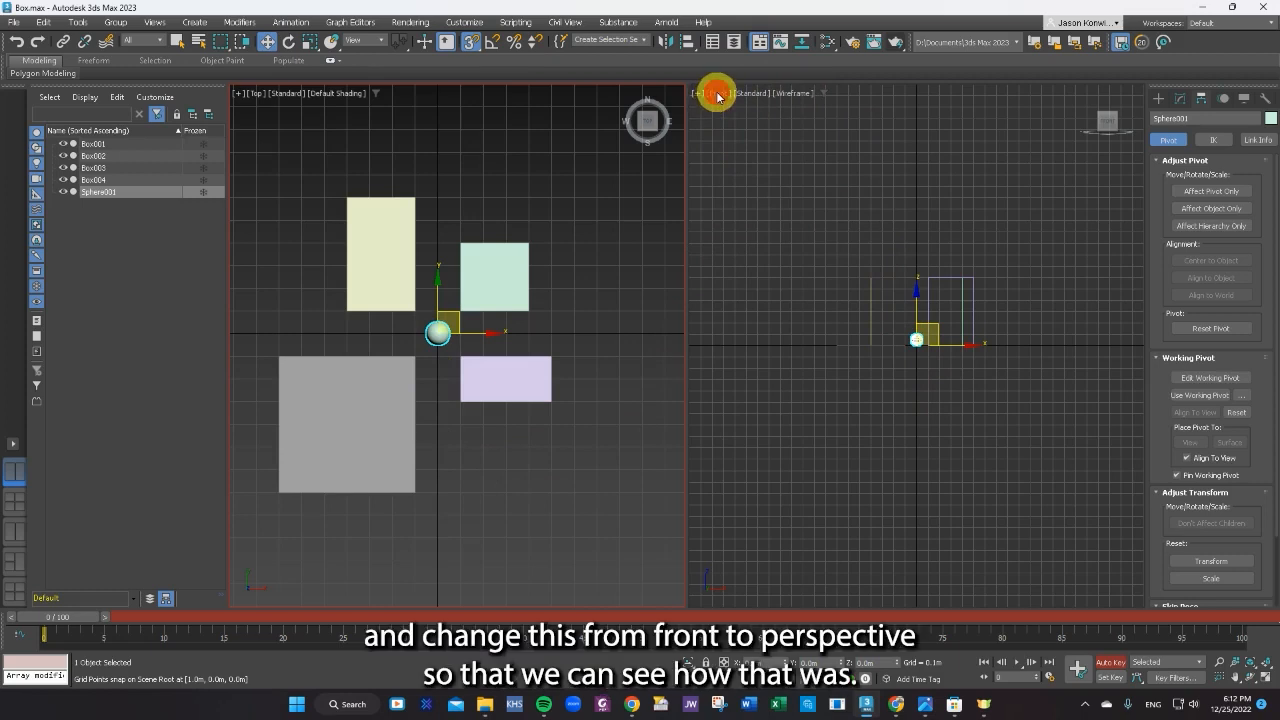
click(731, 139)
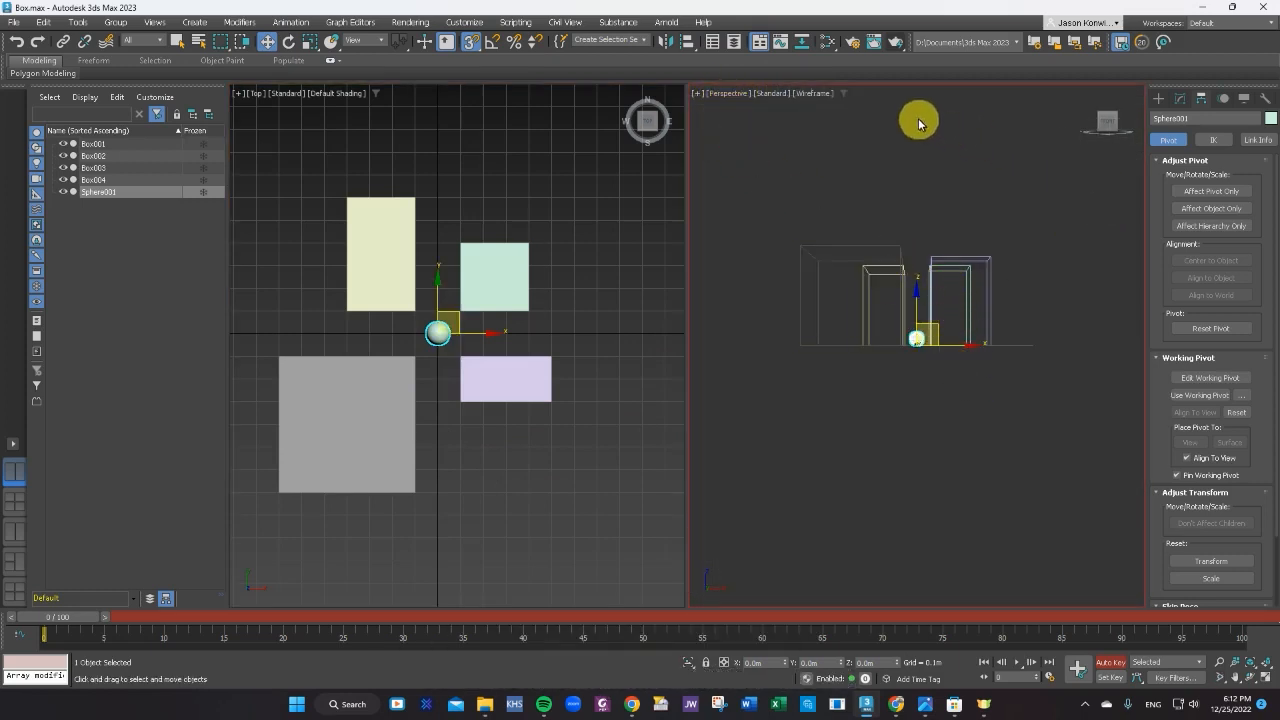
click(810, 94)
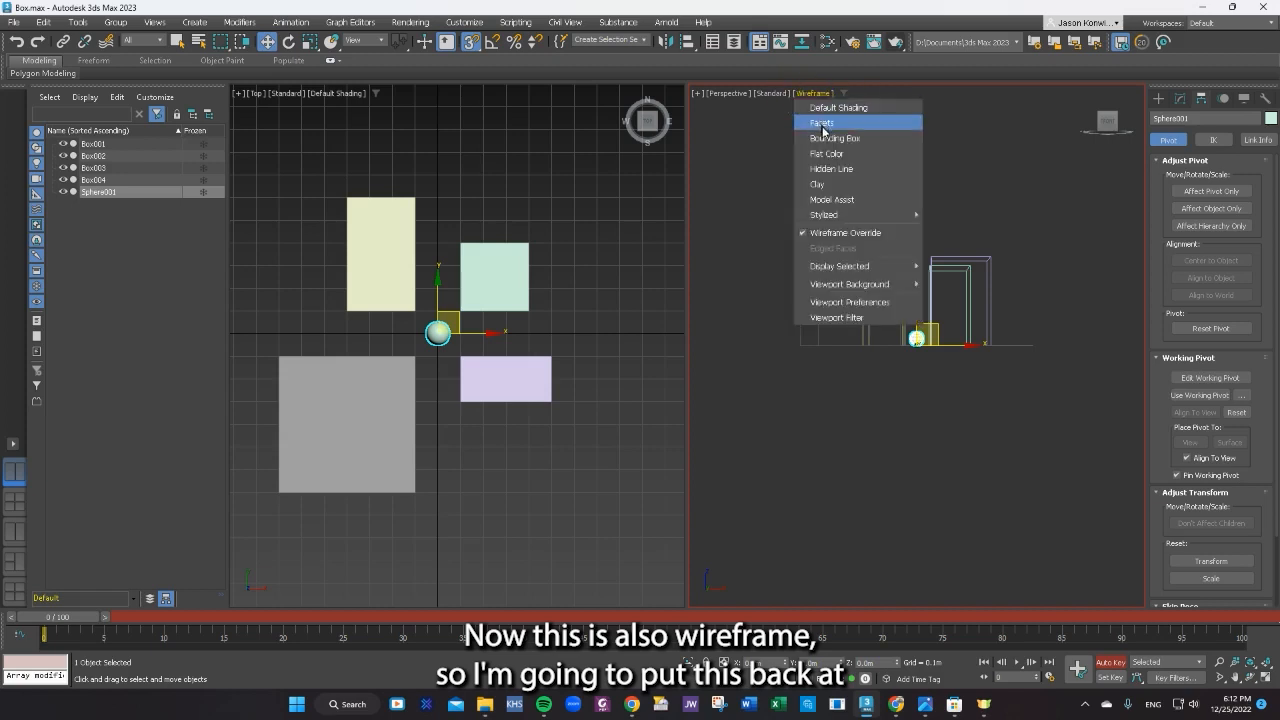
click(831, 108)
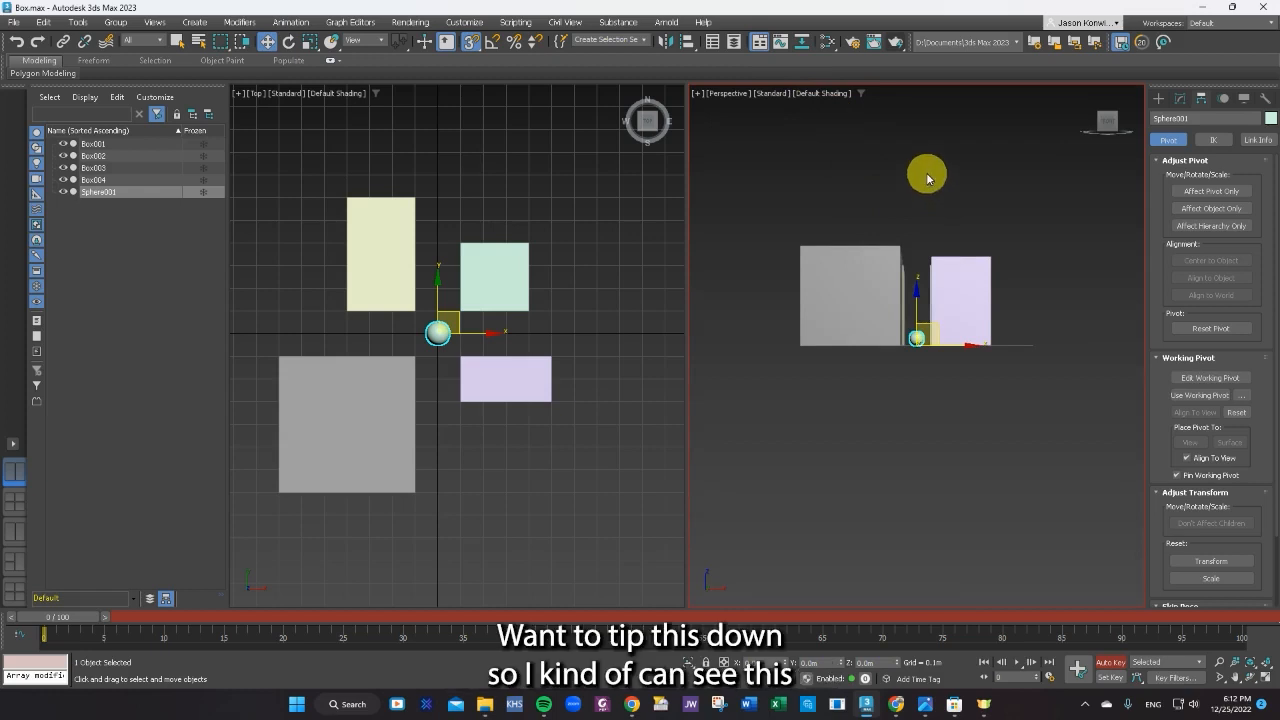
Orbit and frame the Perspective view so it looks along the street between the boxes toward the sphere.
alt+middle_drag(927, 177, 926, 231)
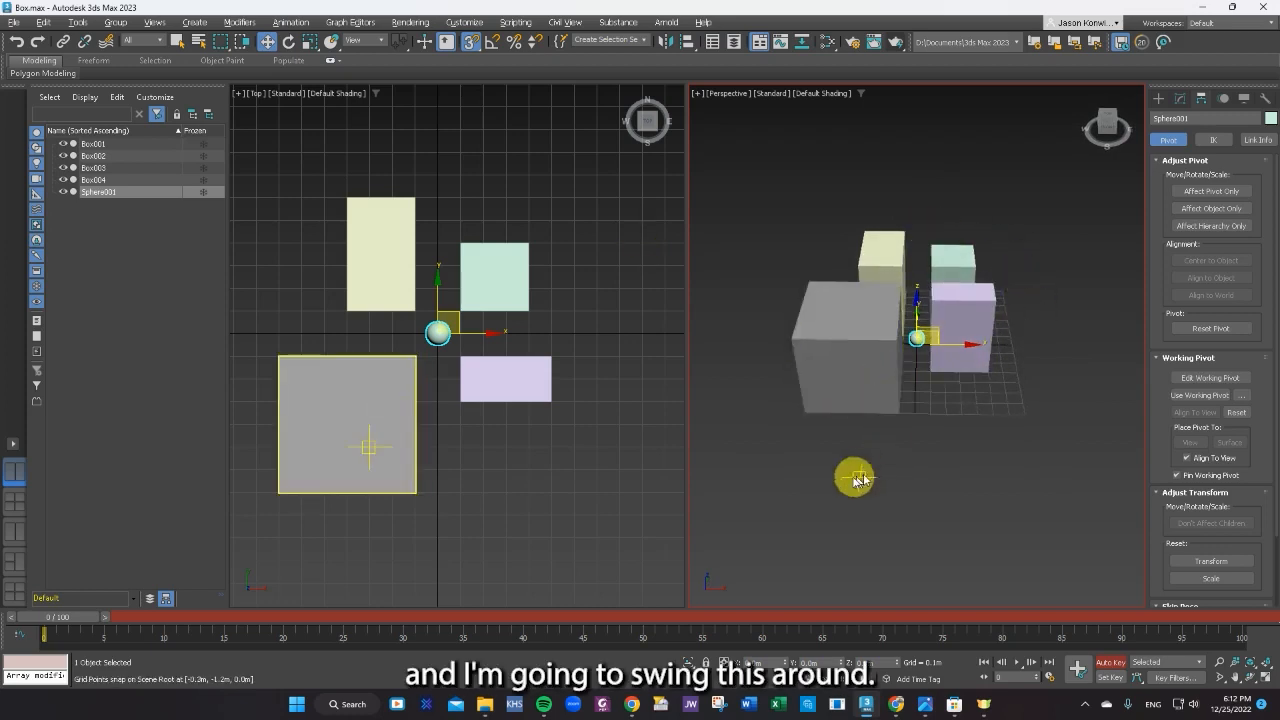
alt+middle_drag(810, 457, 1090, 441)
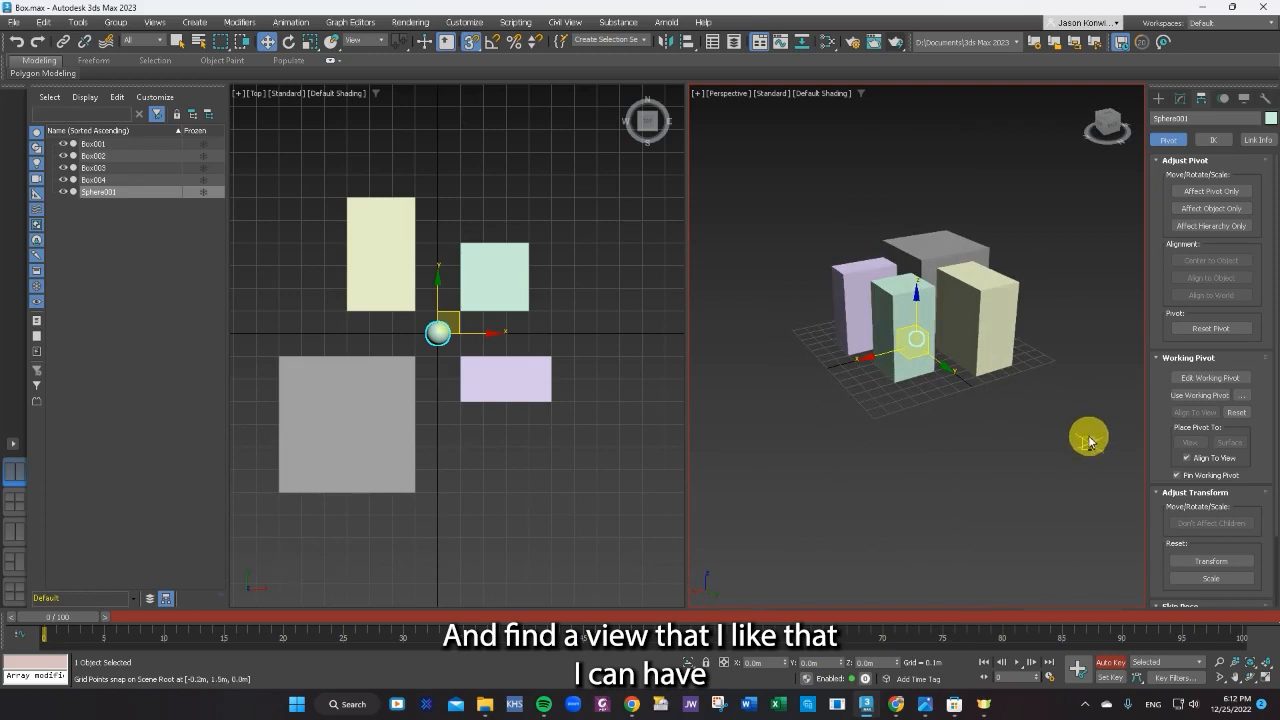
alt+middle_drag(893, 483, 933, 320)
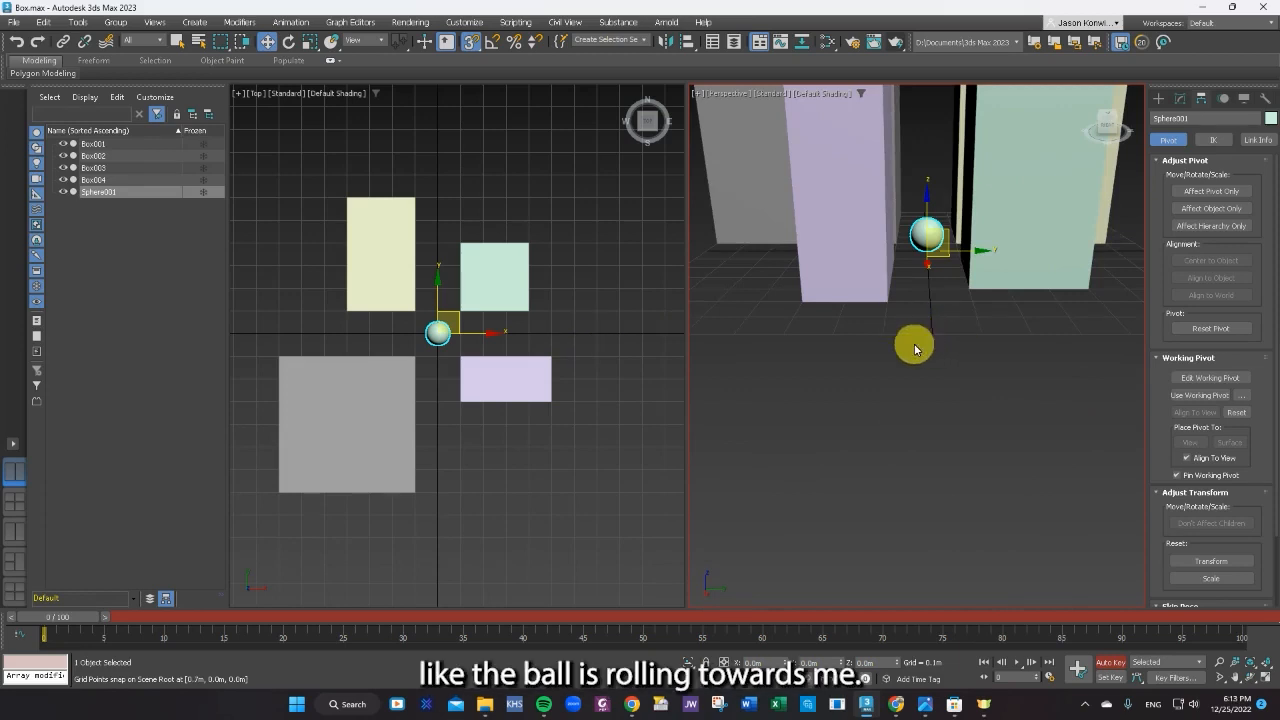
scroll(914, 348, up, 3)
scroll(895, 410, up, 3)
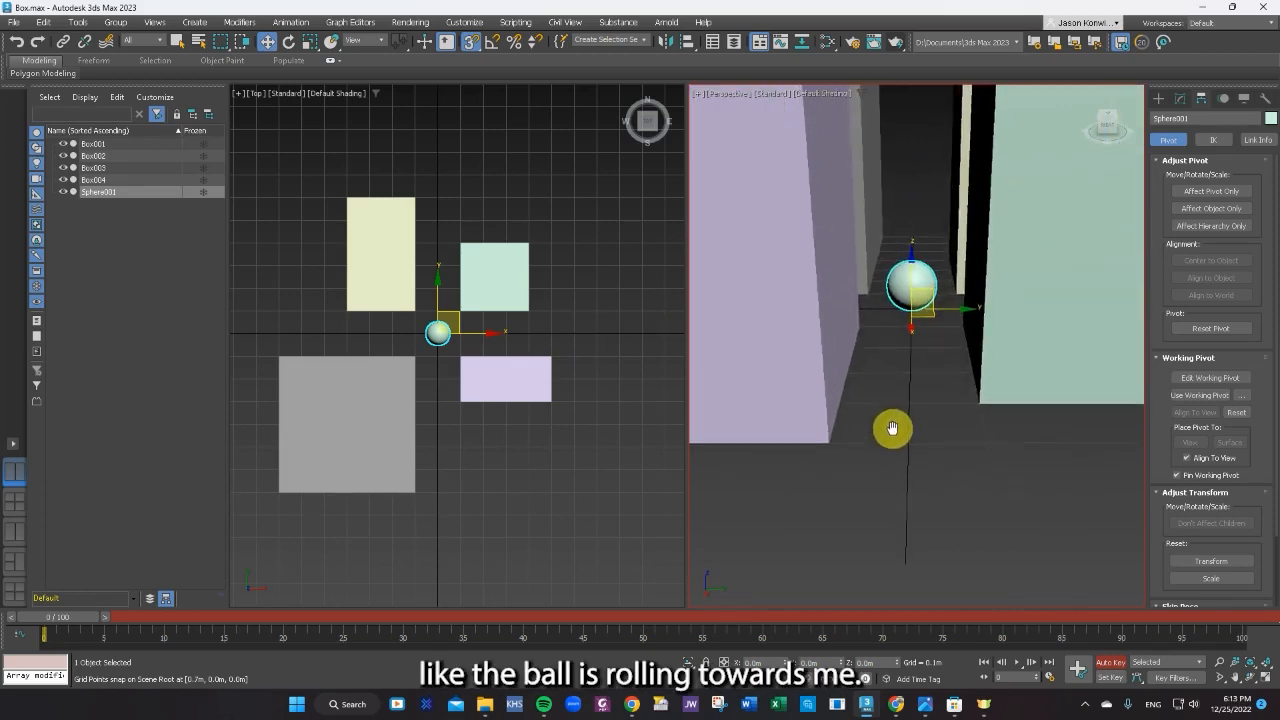
scroll(900, 407, up, 2)
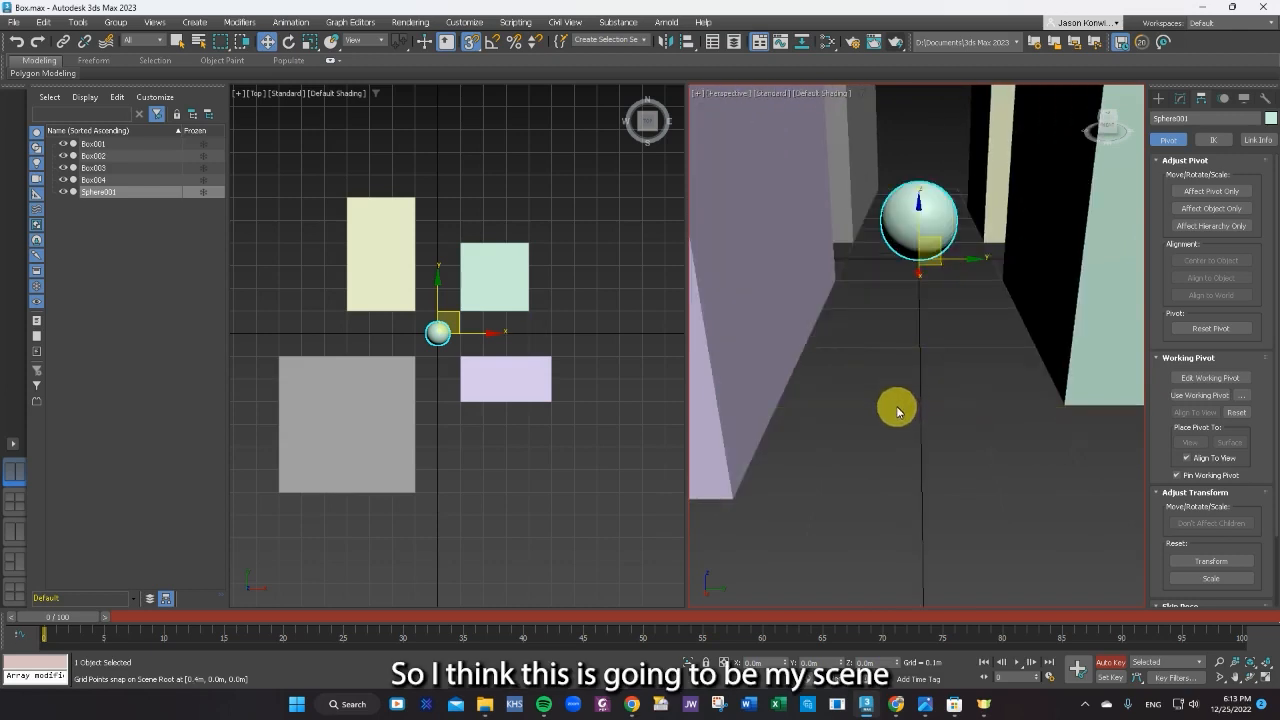
mouse_move(897, 410)
middle_down()
mouse_move(898, 480)
mouse_move(911, 400)
middle_up()
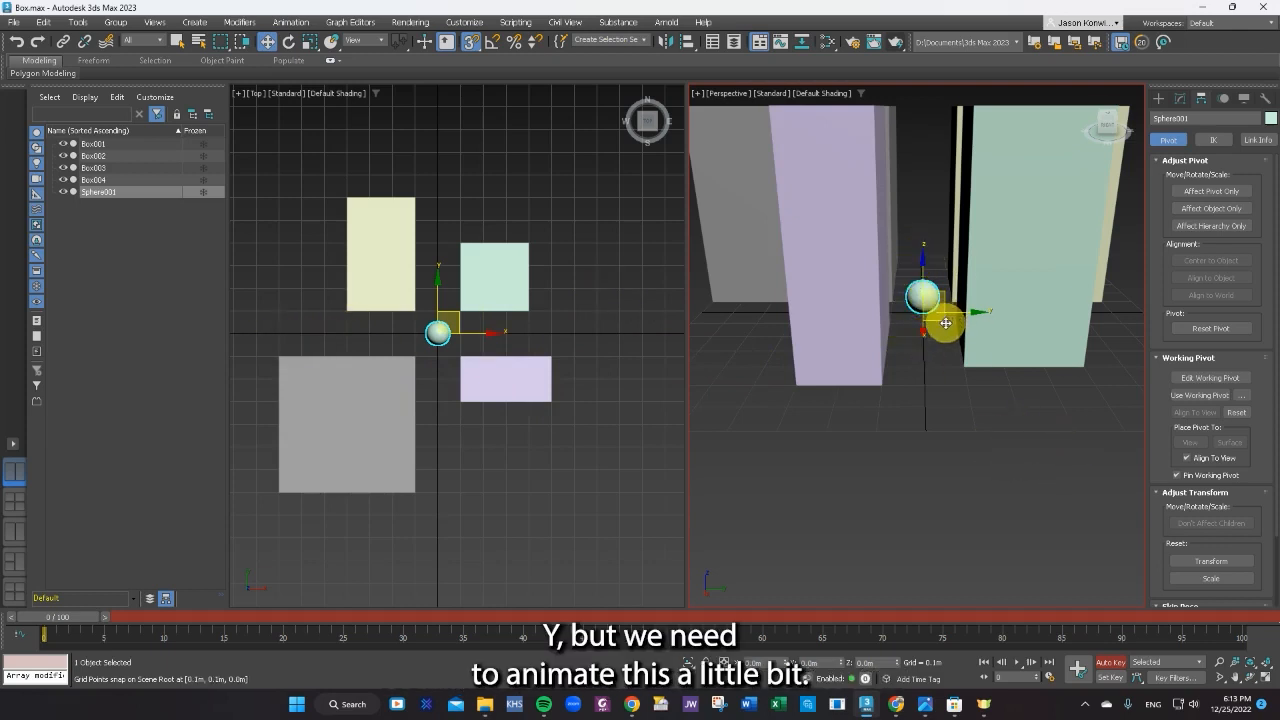
Play the 100-frame timeline, stop it and return the time slider to frame 0.
click(1017, 665)
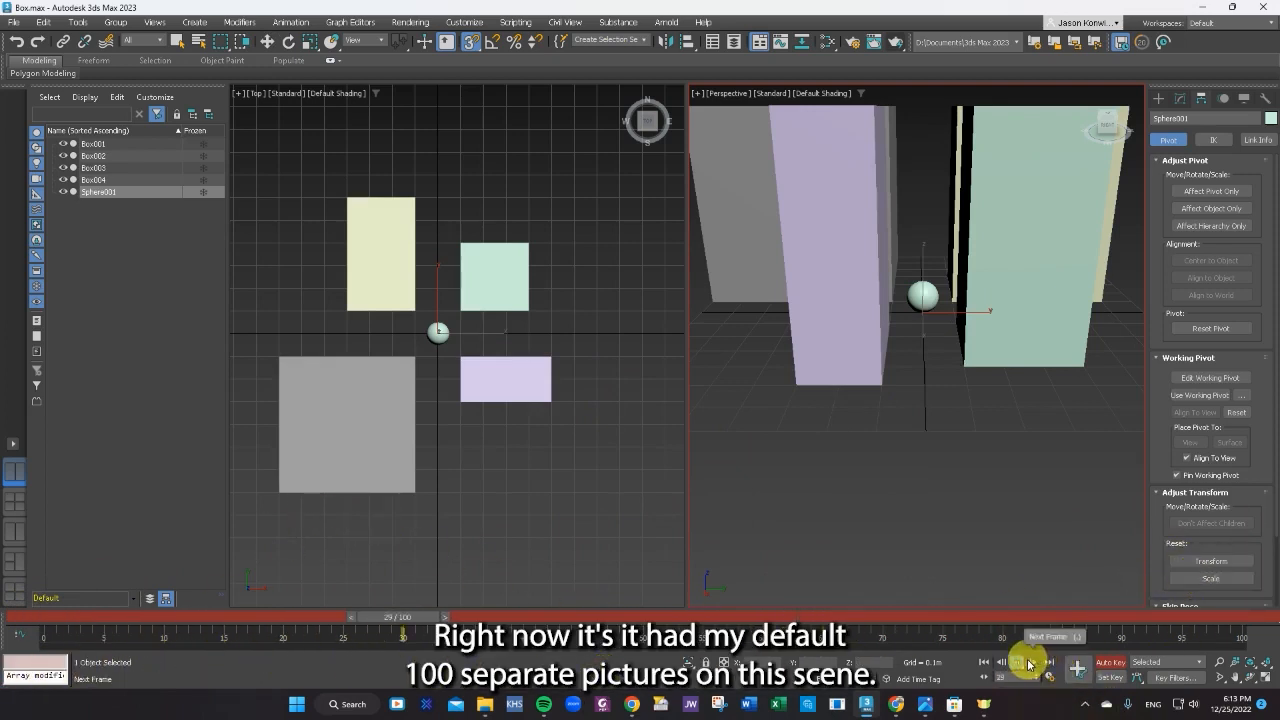
click(1016, 662)
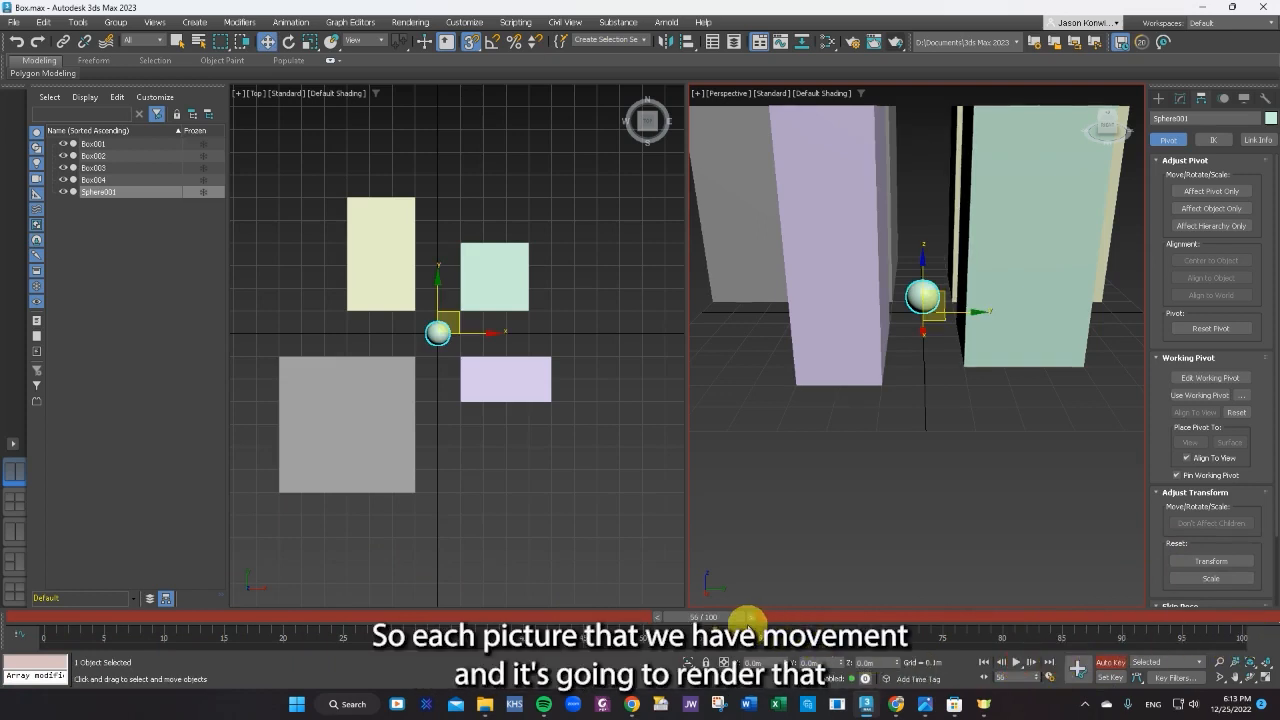
drag(733, 620, 11, 608)
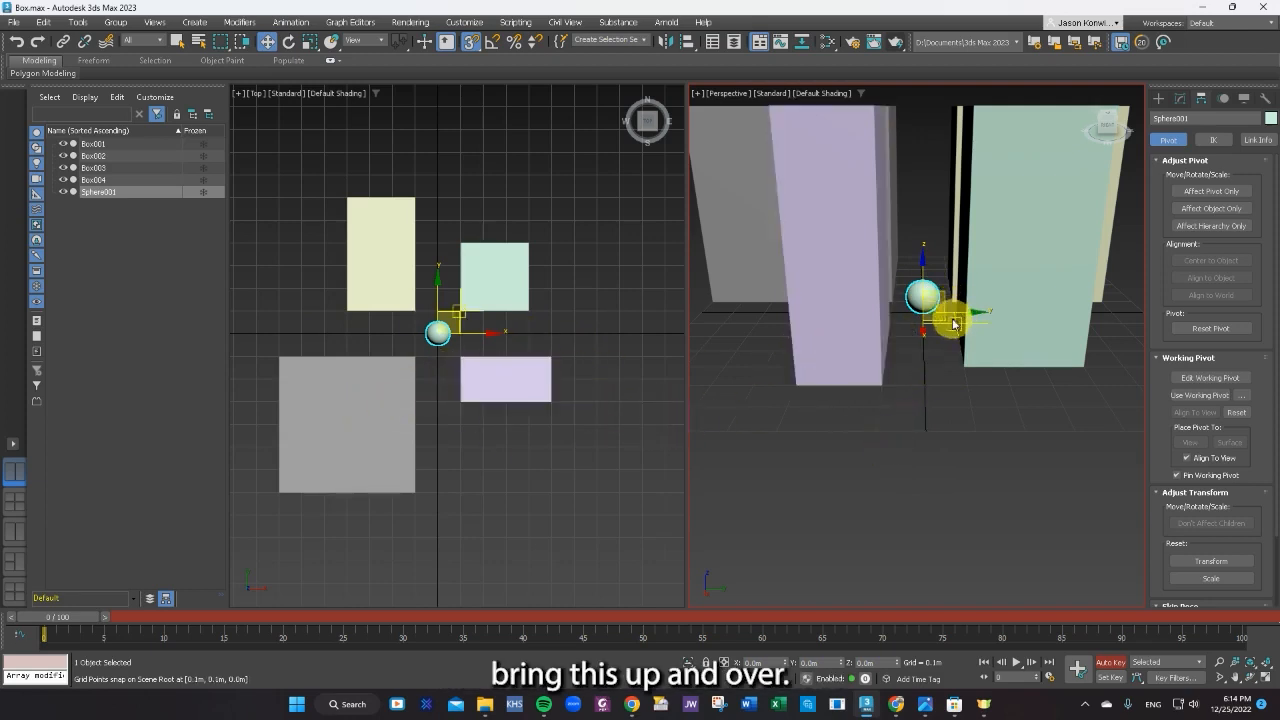
Turn Auto Key off and on again, keeping the time slider at frame 0.
scroll(926, 312, down, 3)
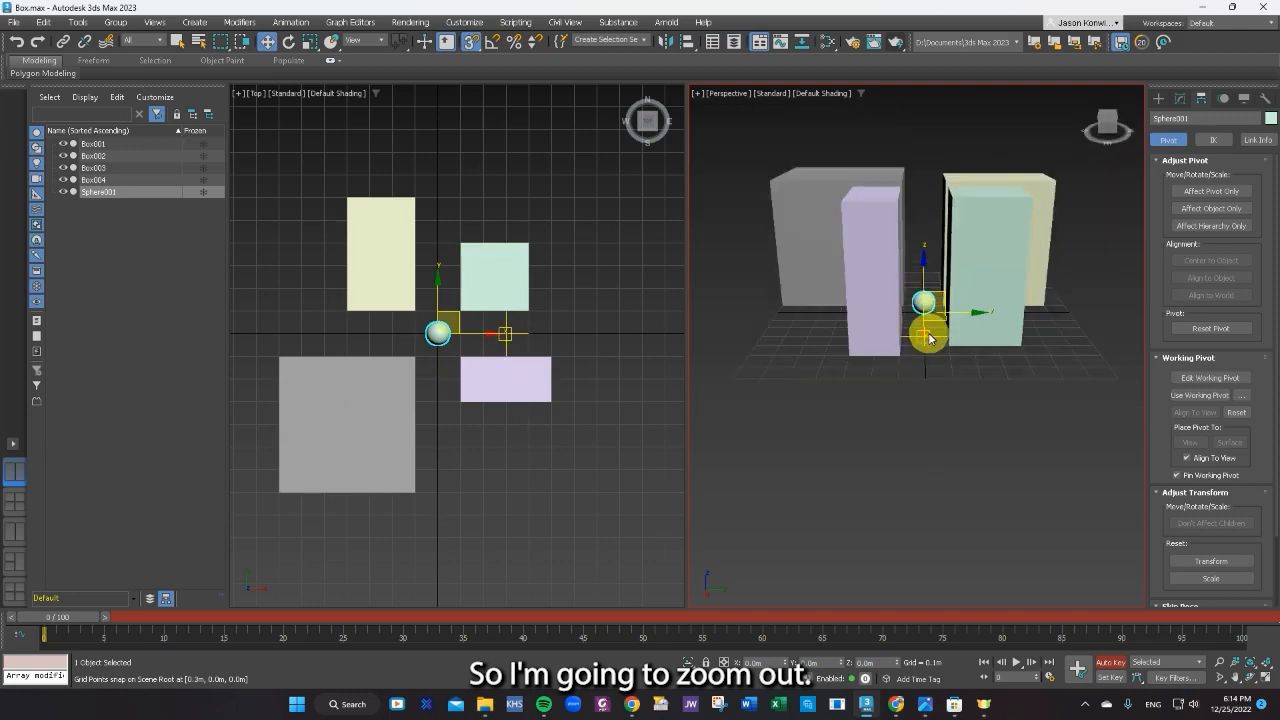
scroll(921, 265, down, 2)
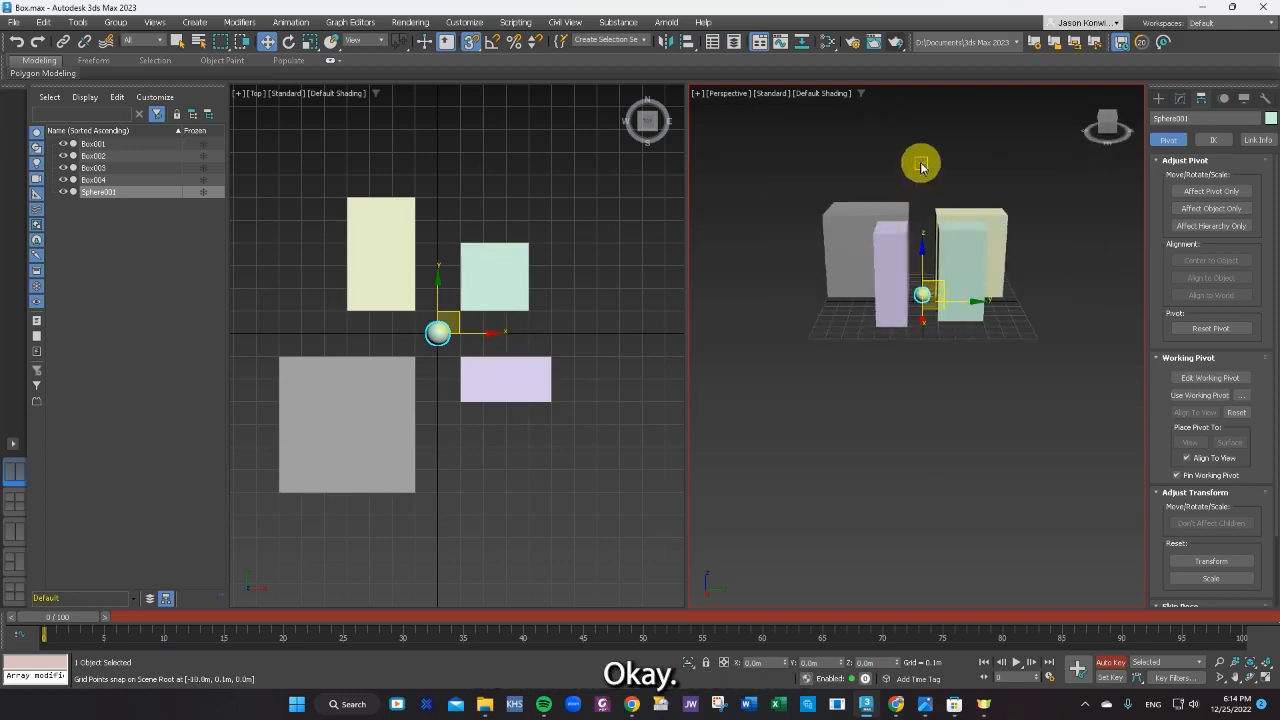
scroll(920, 163, up, 4)
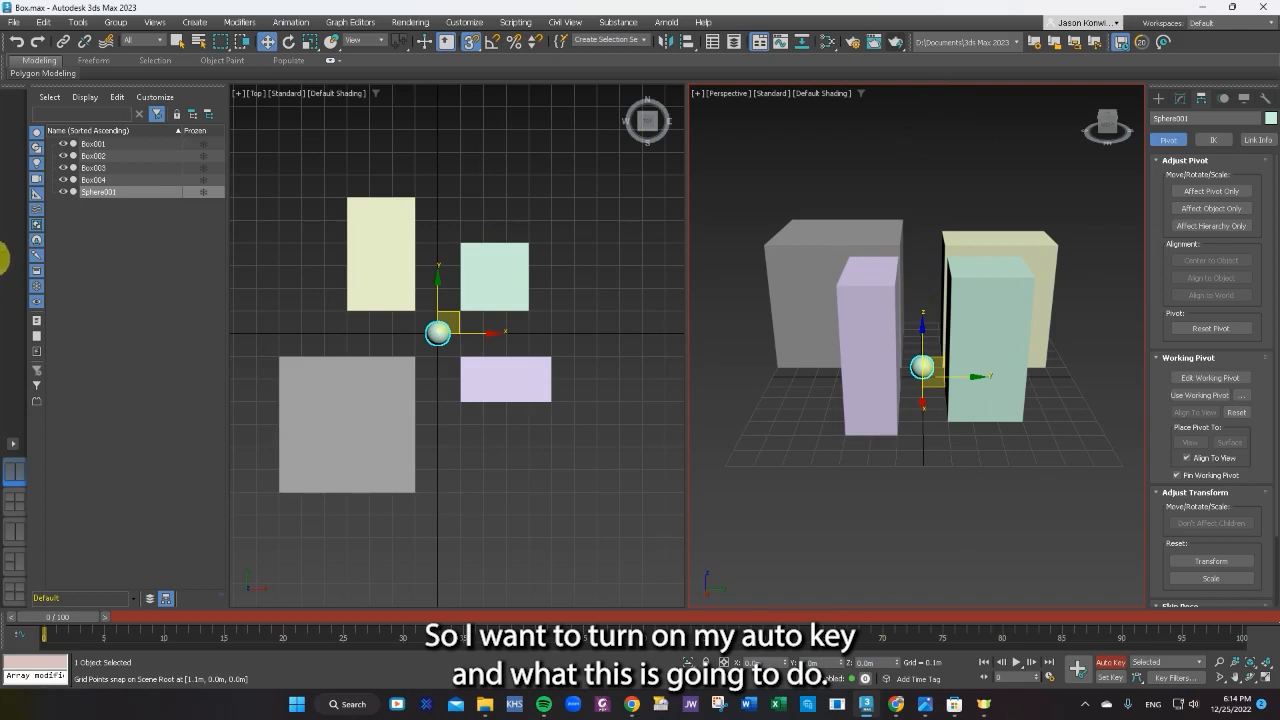
click(1109, 664)
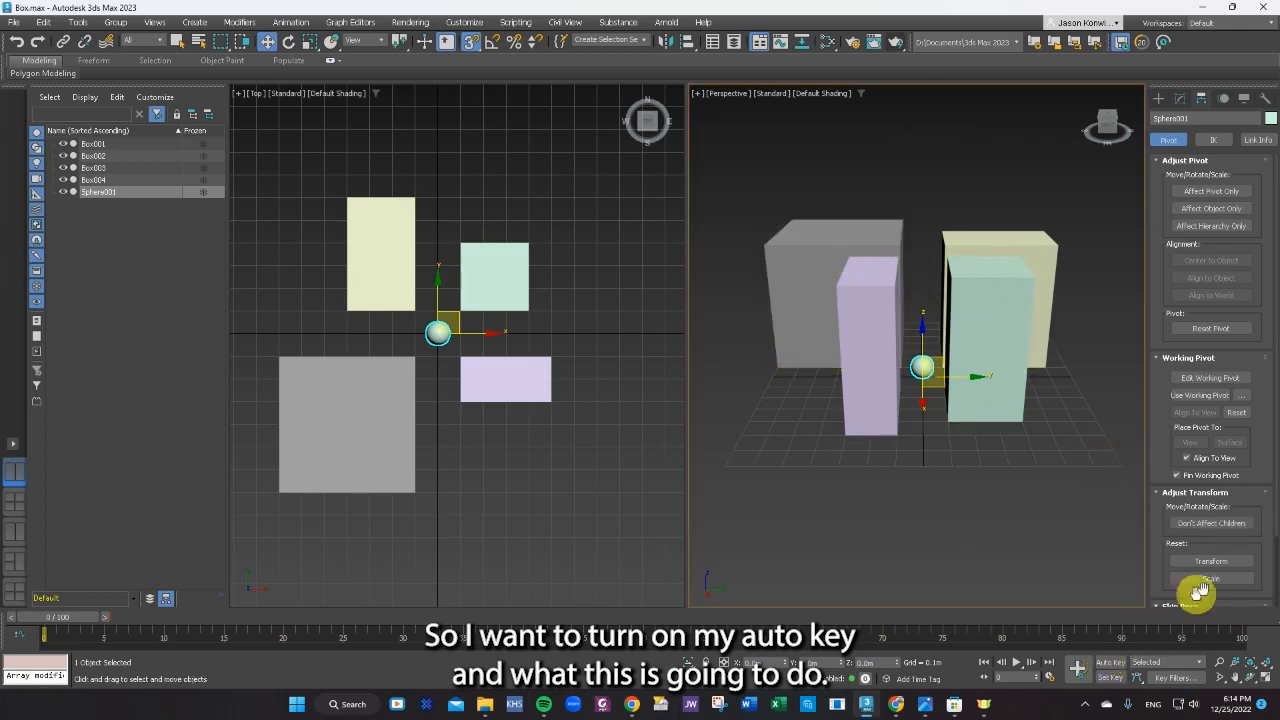
click(1114, 664)
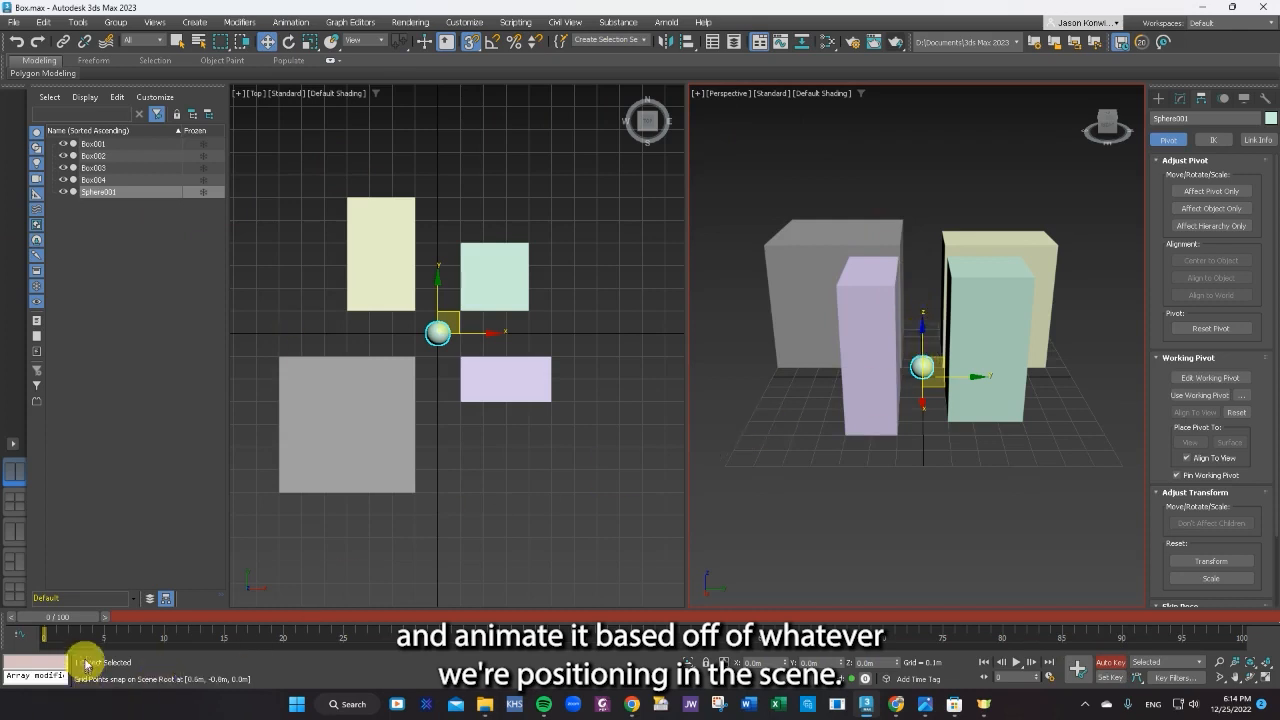
drag(58, 619, 46, 620)
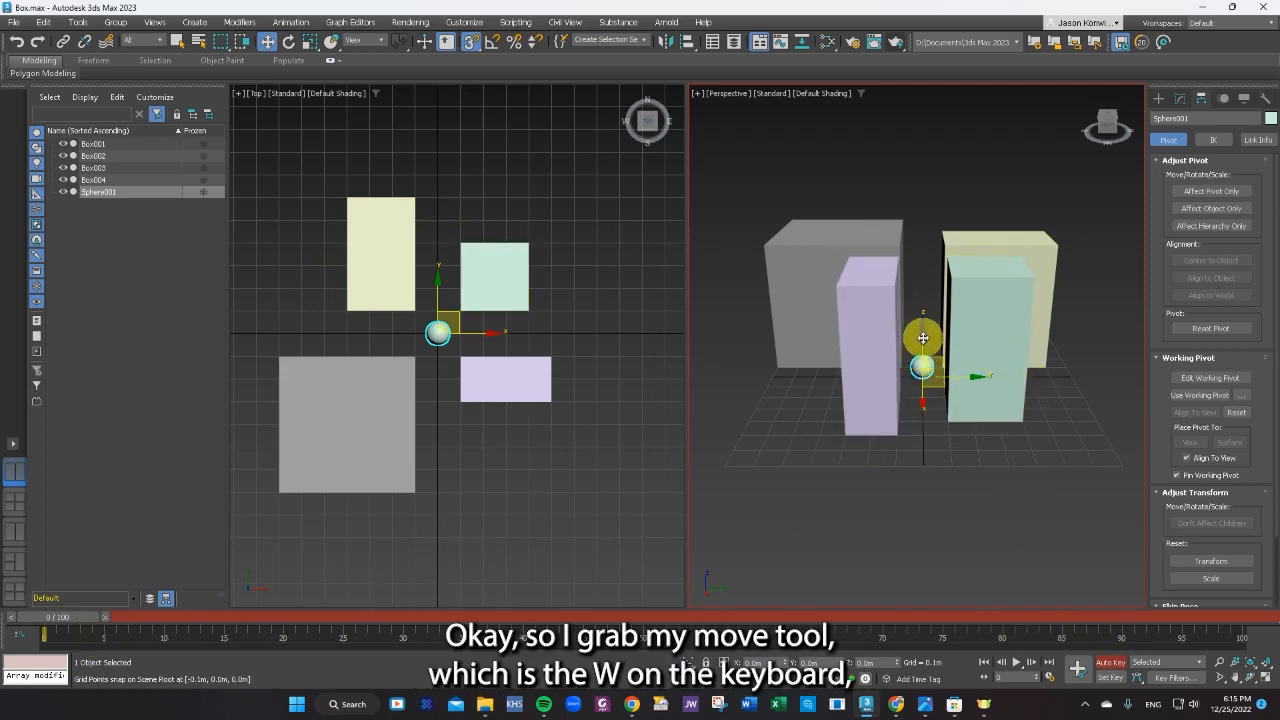
At frame 0, move the sphere high above the boxes and back behind them, to about X -1.44 m and Z 1.23 m.
click(267, 45)
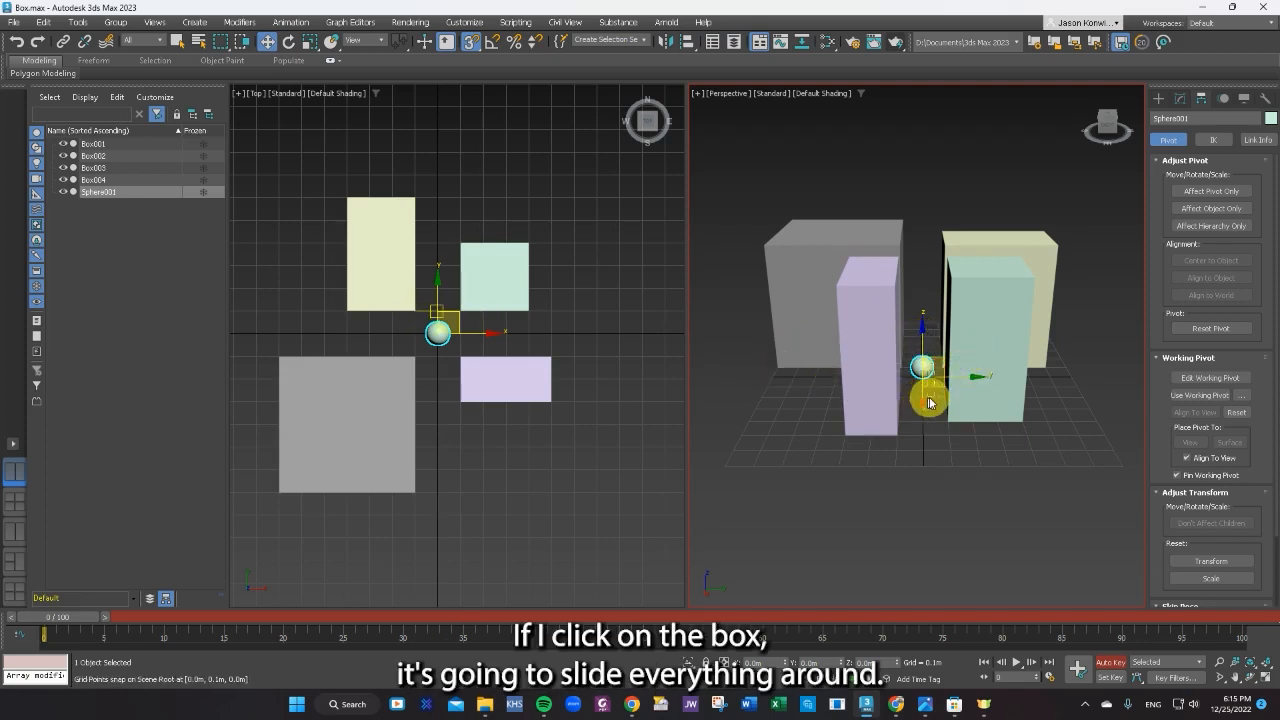
drag(920, 349, 922, 104)
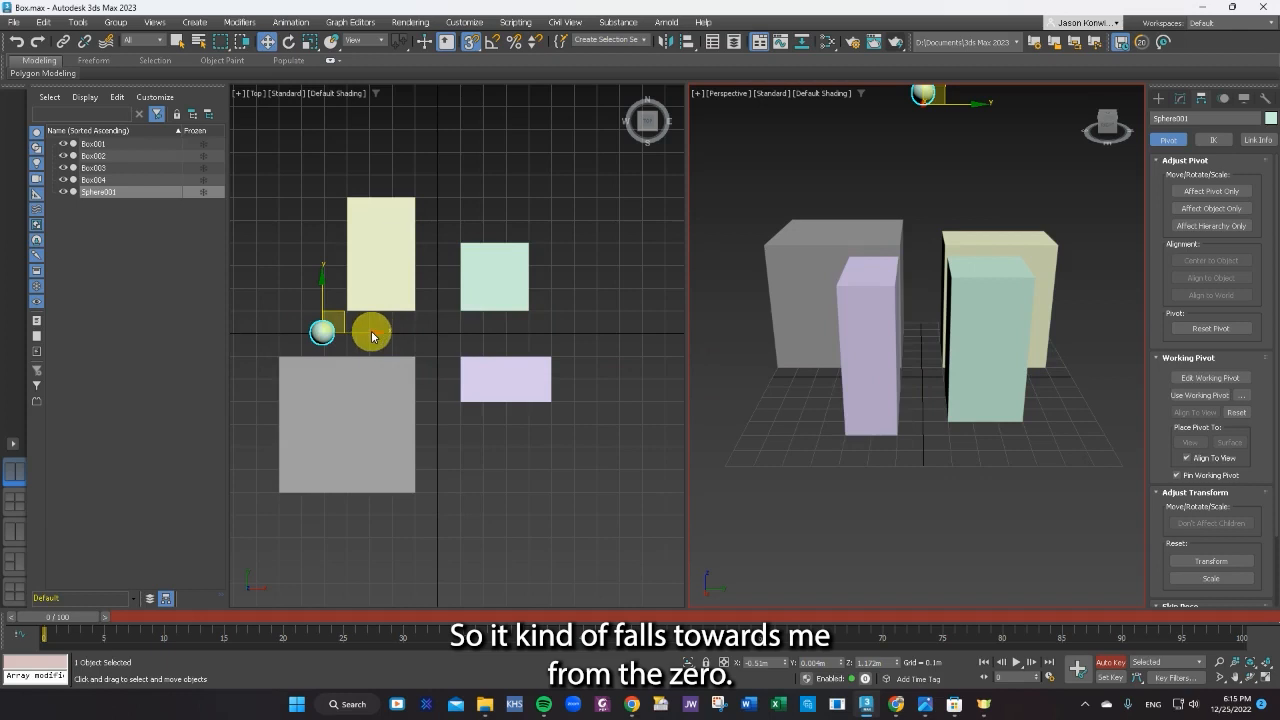
drag(372, 336, 234, 327)
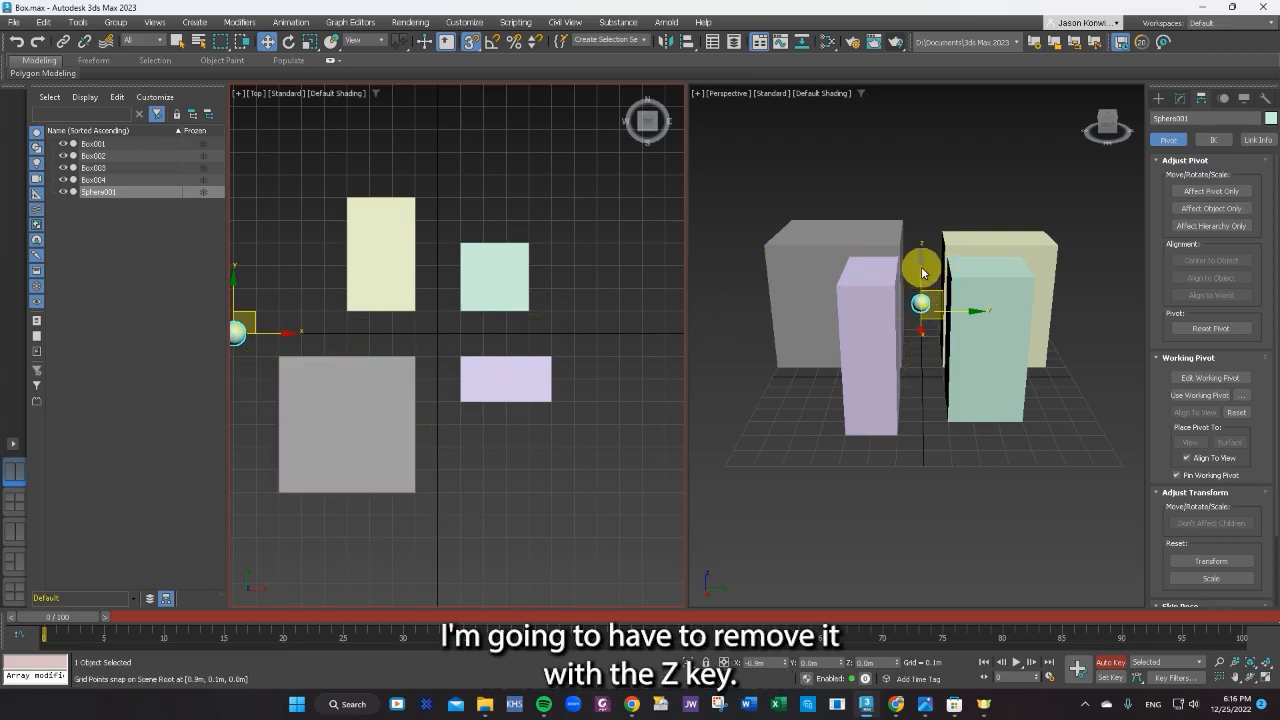
drag(921, 268, 923, 98)
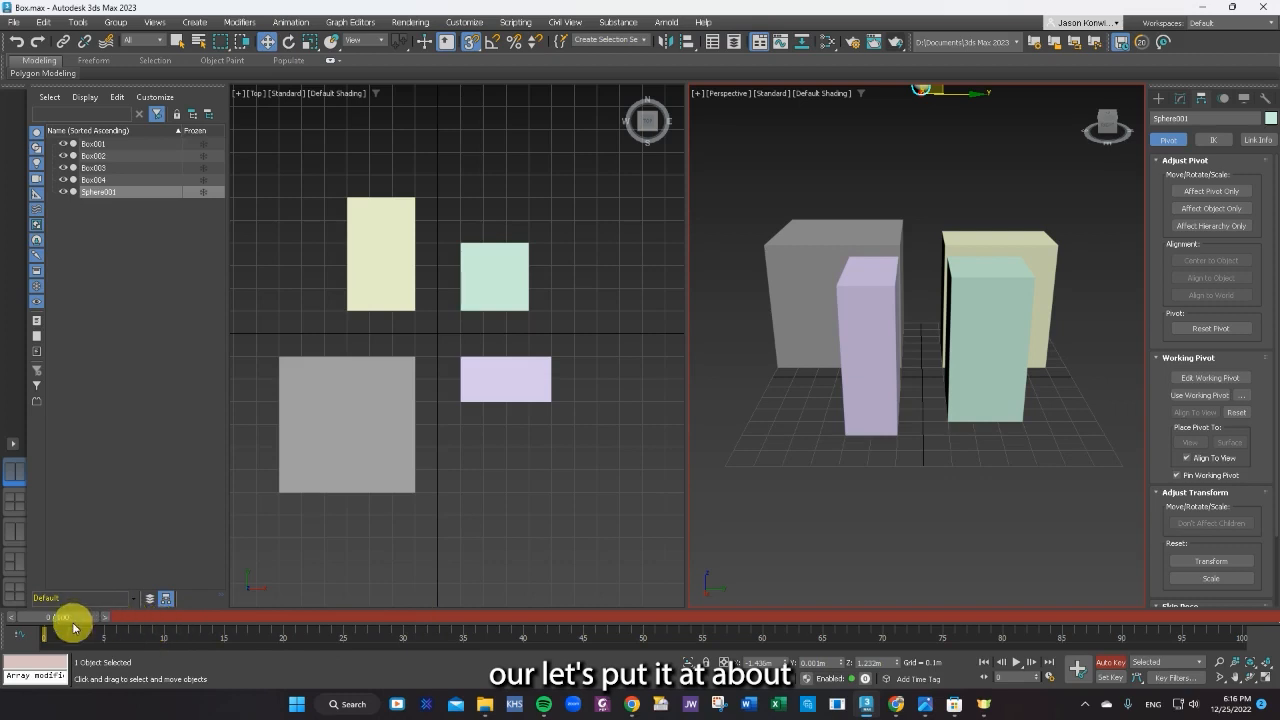
At frame 15, move the sphere to the rear entrance of the street between the boxes and lower it to Z 0.0 m.
drag(80, 624, 200, 624)
key(w)
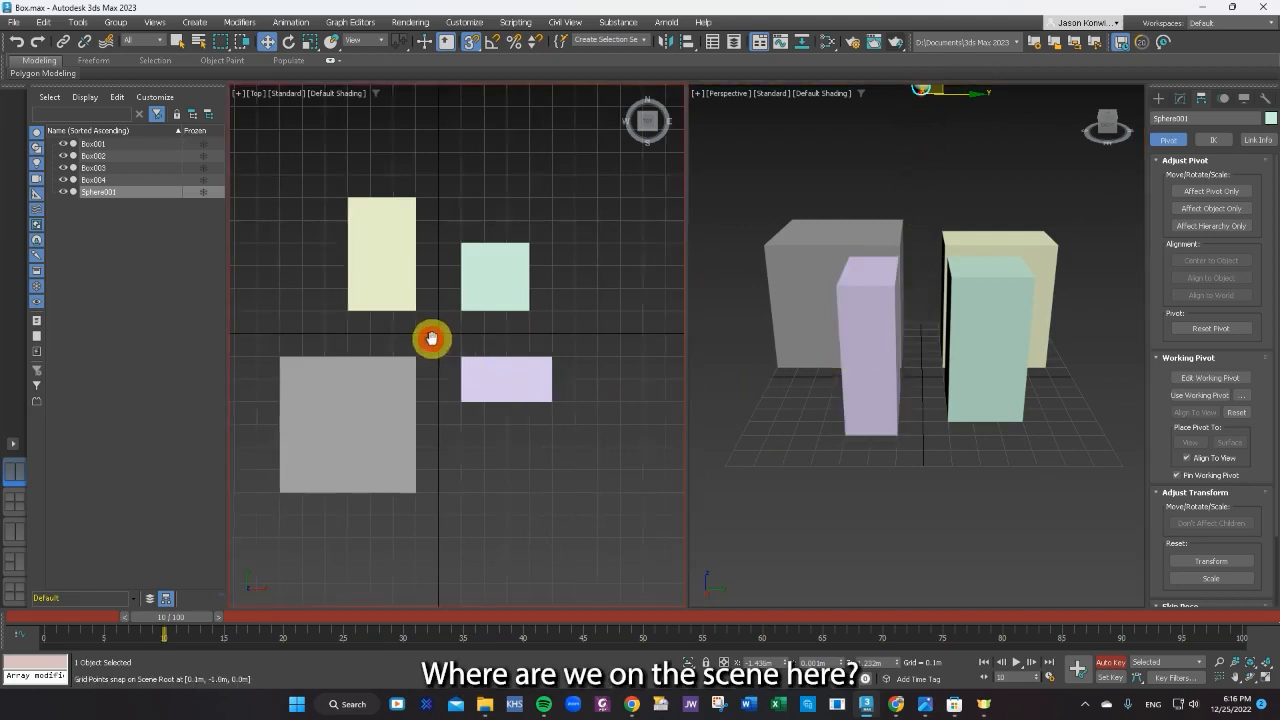
middle_drag(431, 337, 568, 326)
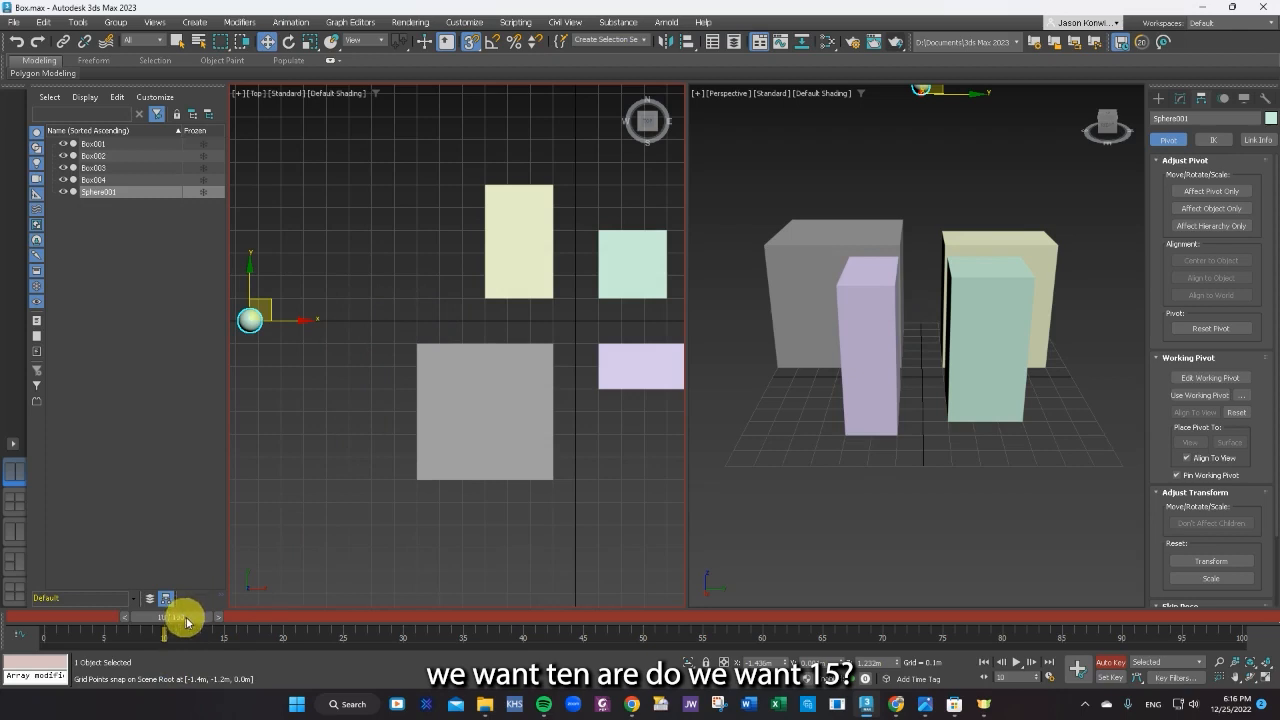
drag(194, 624, 257, 614)
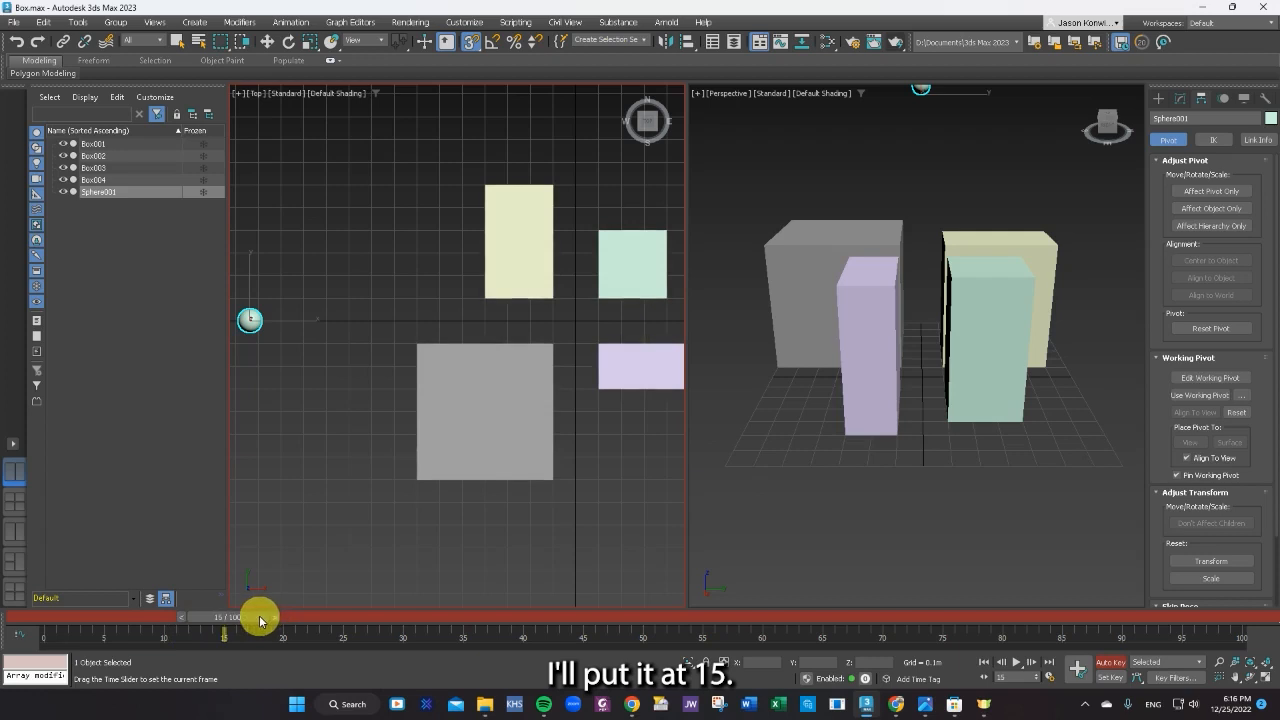
key(w)
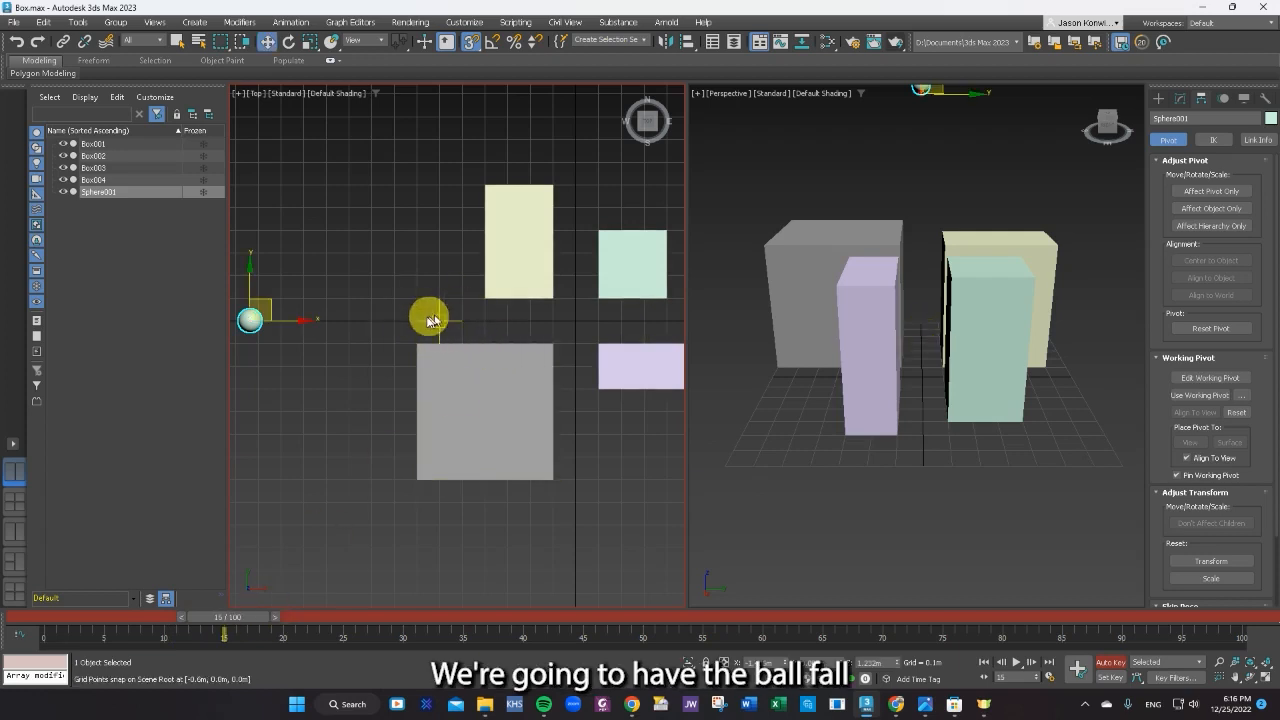
drag(443, 323, 441, 326)
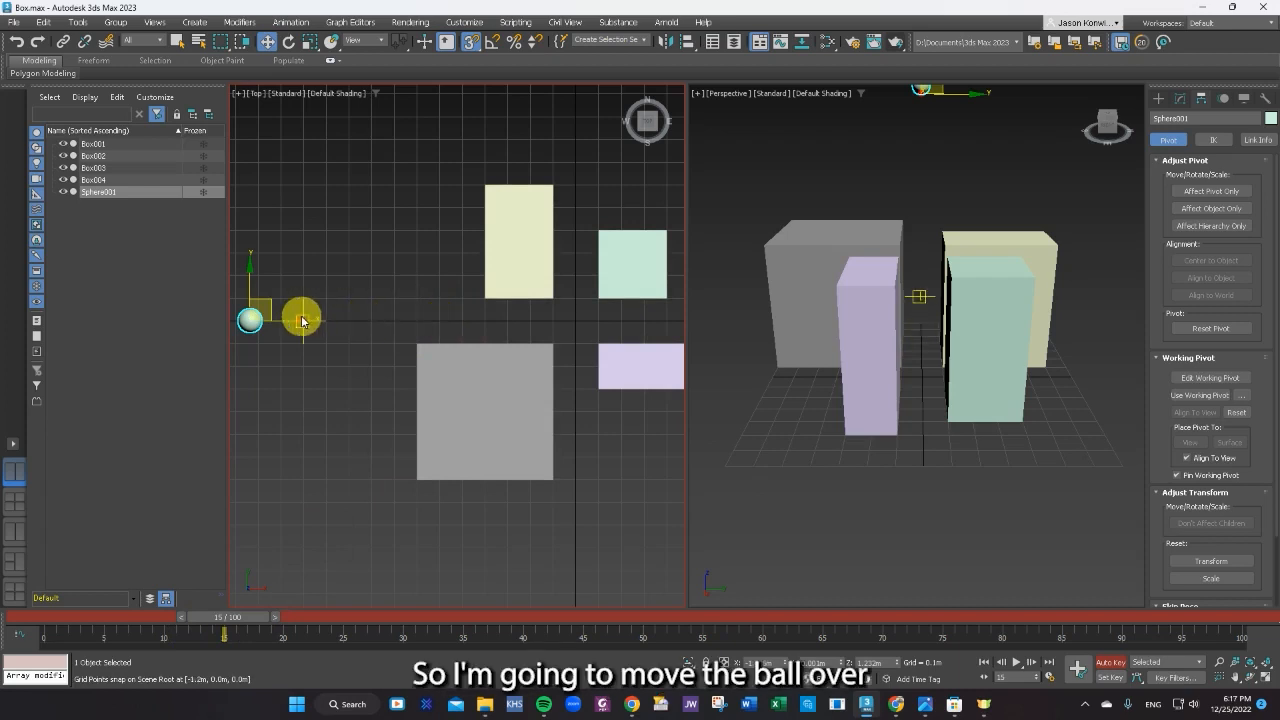
drag(298, 319, 441, 319)
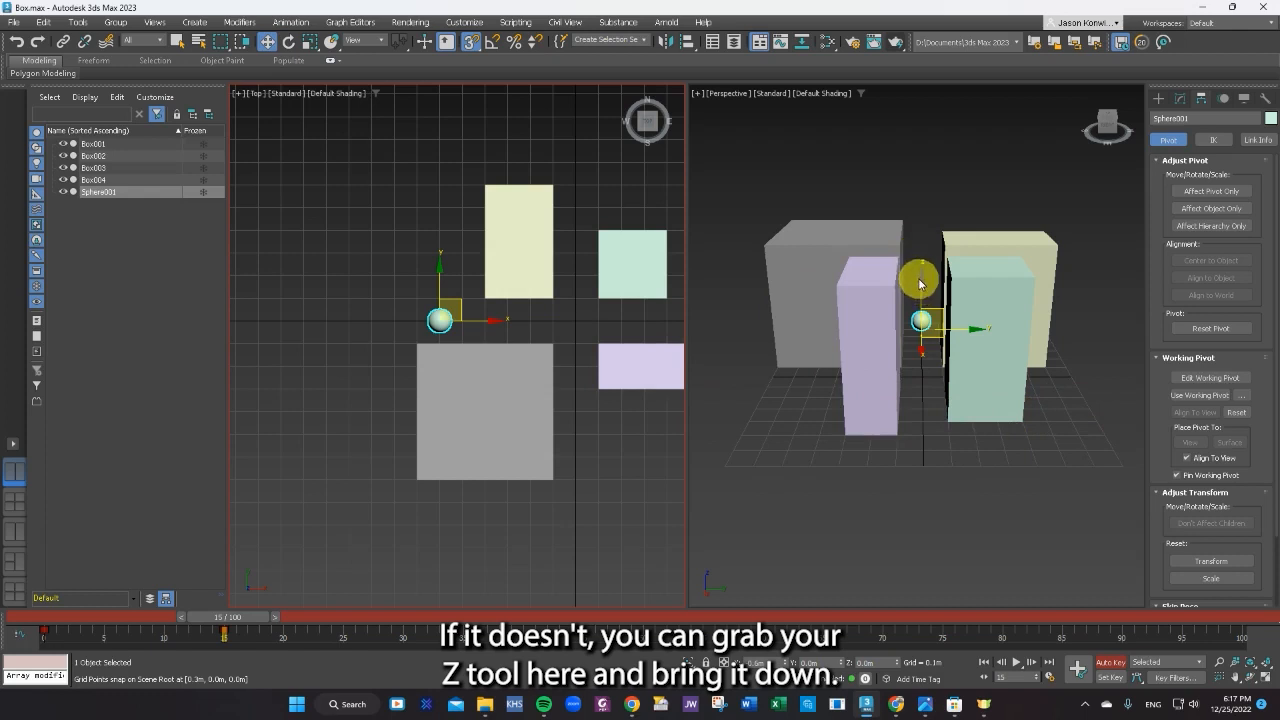
drag(920, 284, 917, 320)
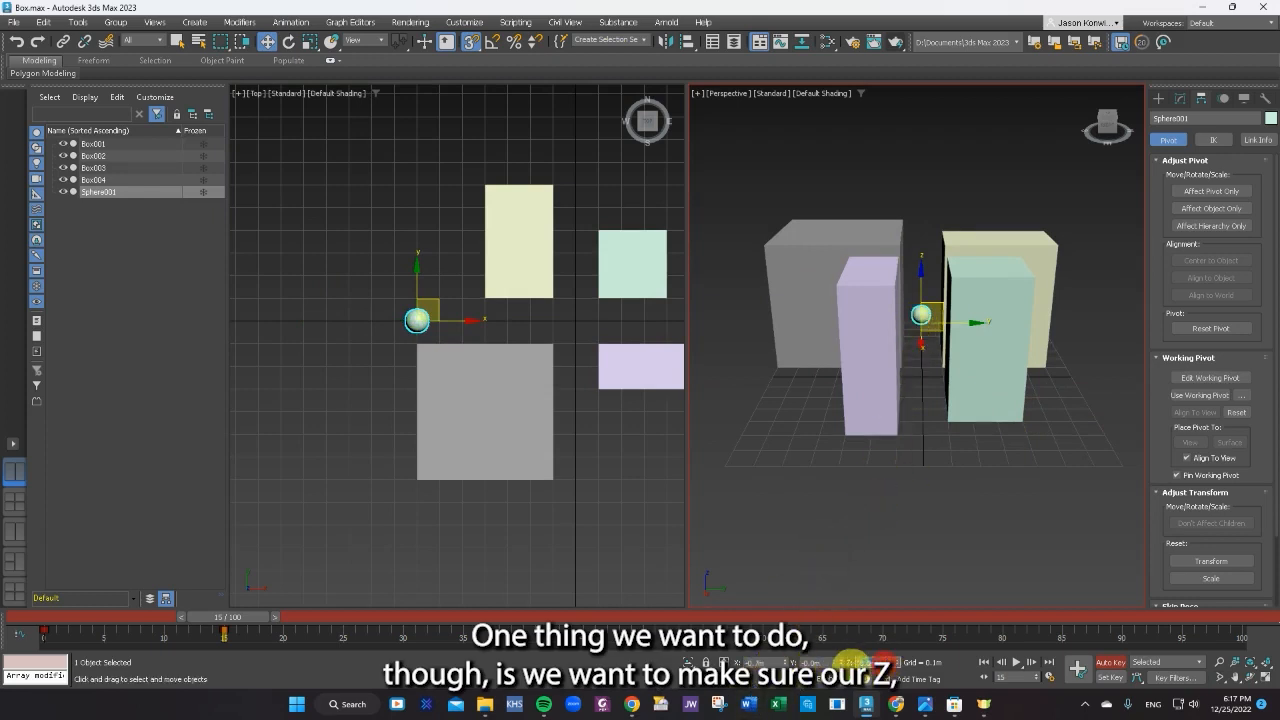
click(878, 662)
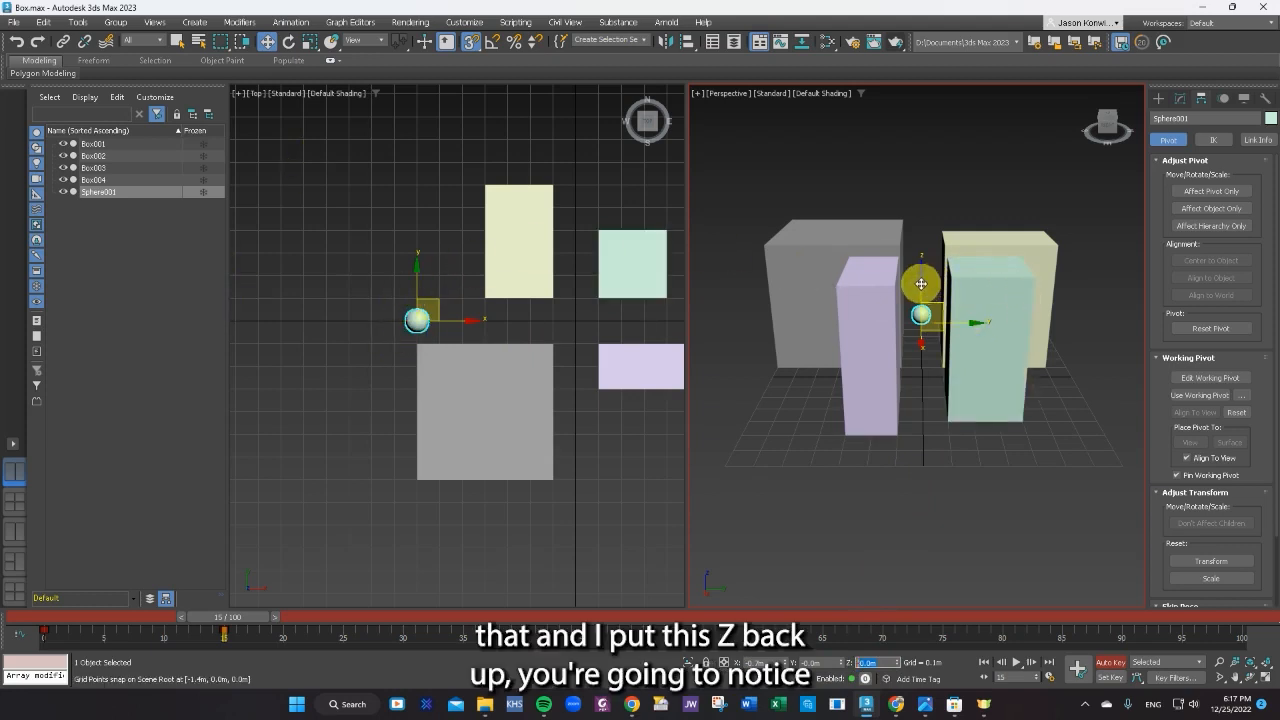
Try raising the sphere above the street in the Perspective view, and set its X position to 0 m.
drag(920, 284, 930, 127)
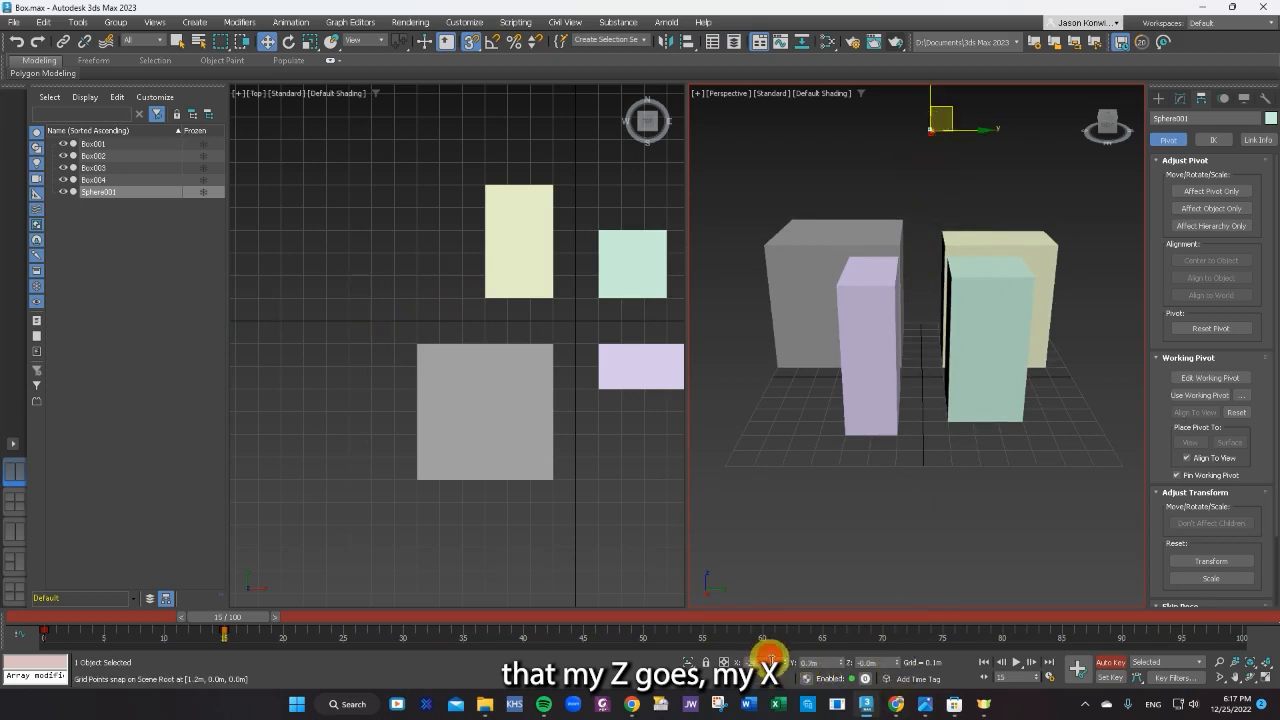
drag(777, 664, 727, 661)
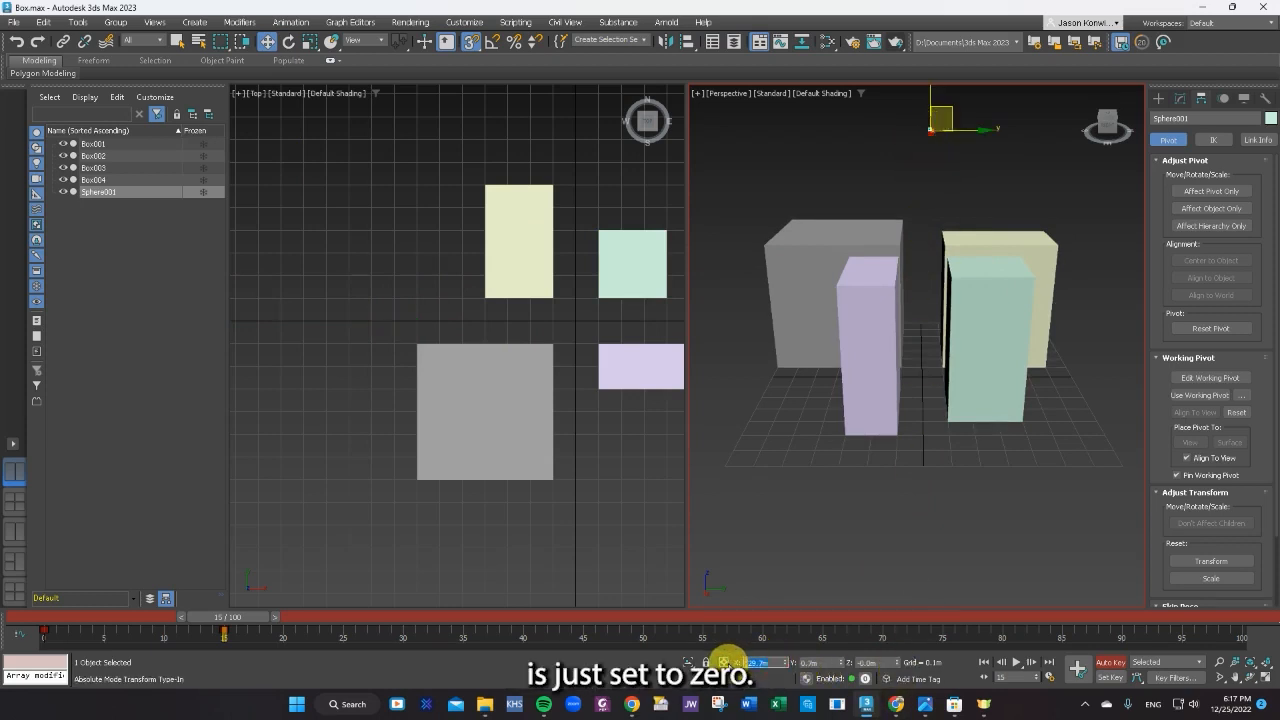
text(0)
key(Return)
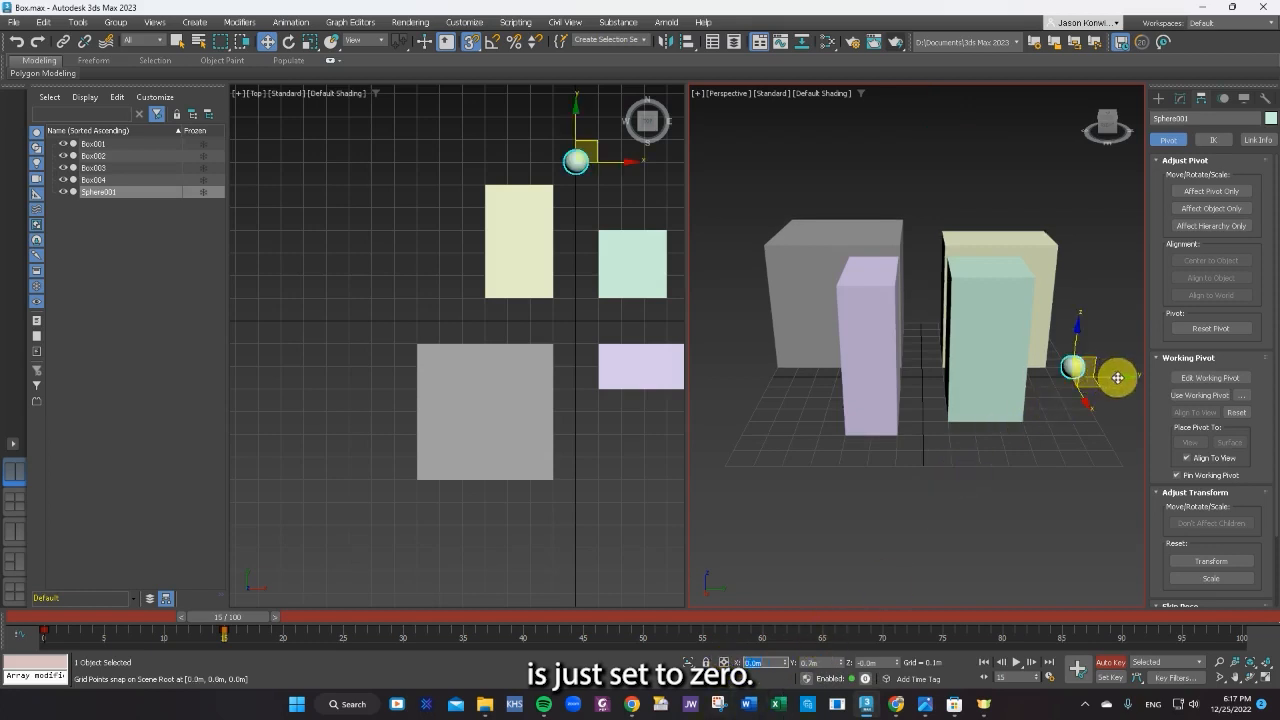
Move the sphere back to the street's centre line near the rear boxes, at about X -0.6 m and ground level.
drag(1117, 379, 920, 322)
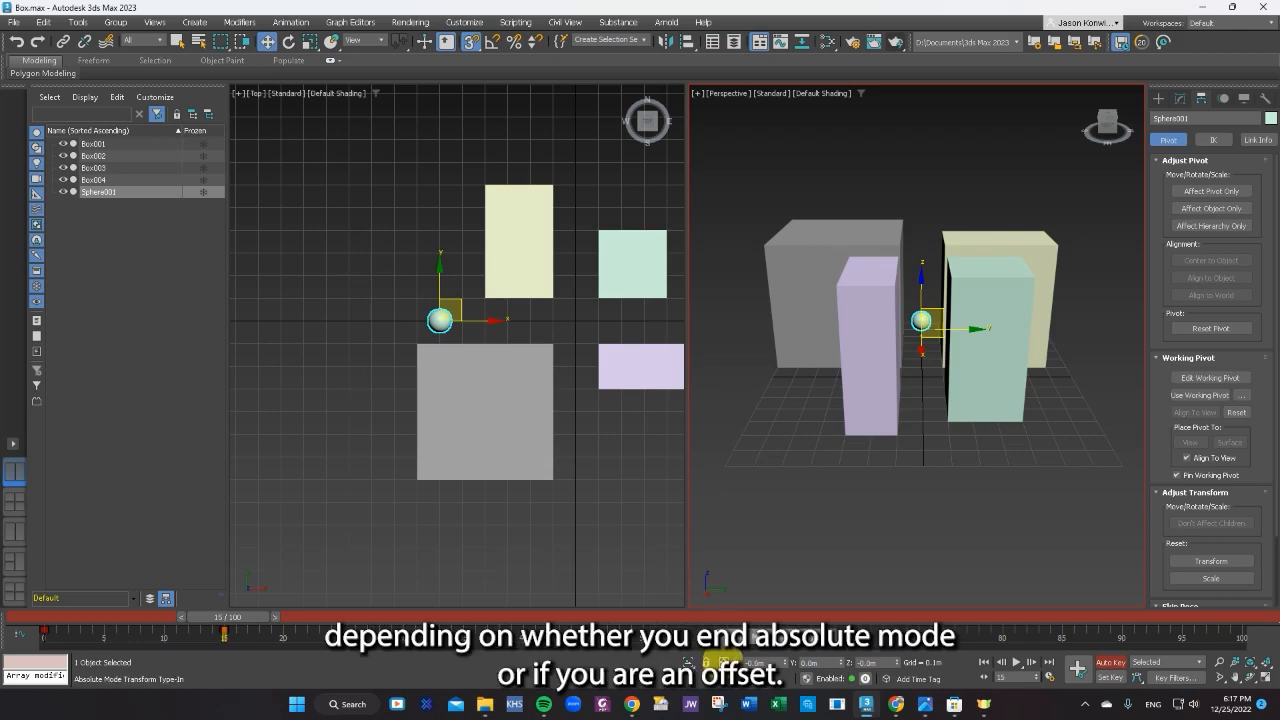
click(723, 661)
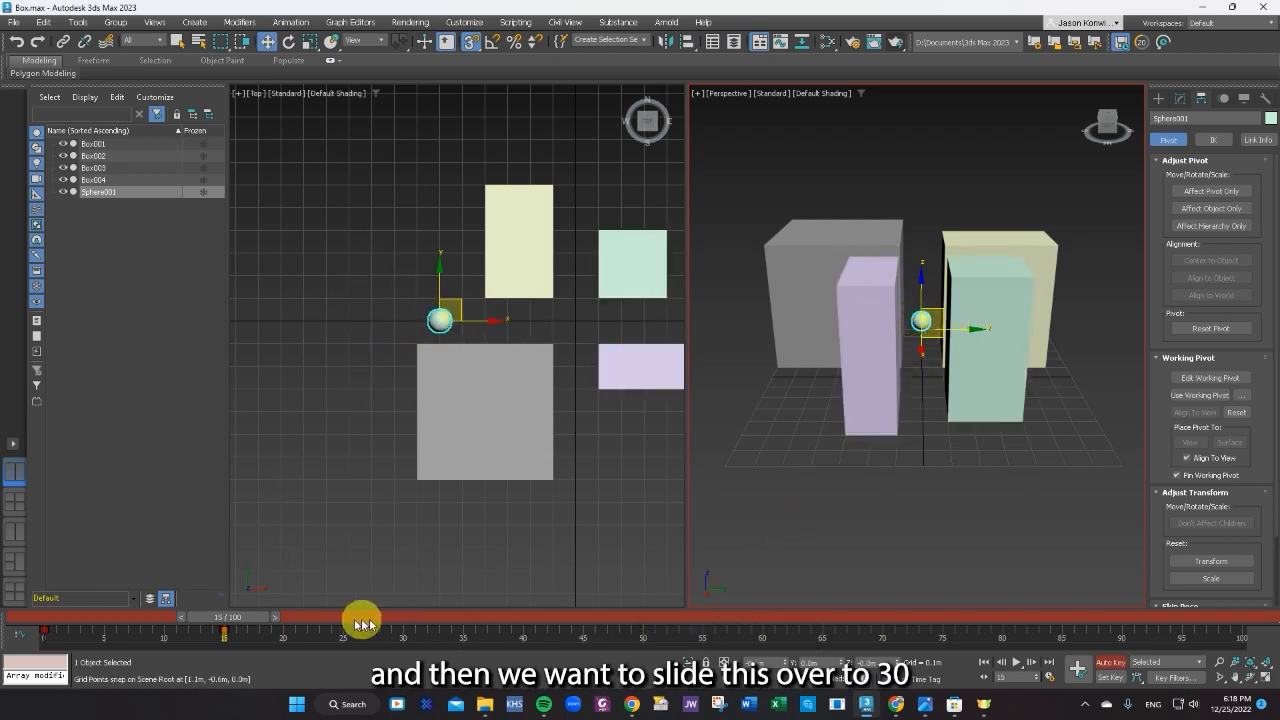
At frame 30, move the sphere forward along the street until it is past the front boxes.
drag(238, 625, 413, 617)
key(w)
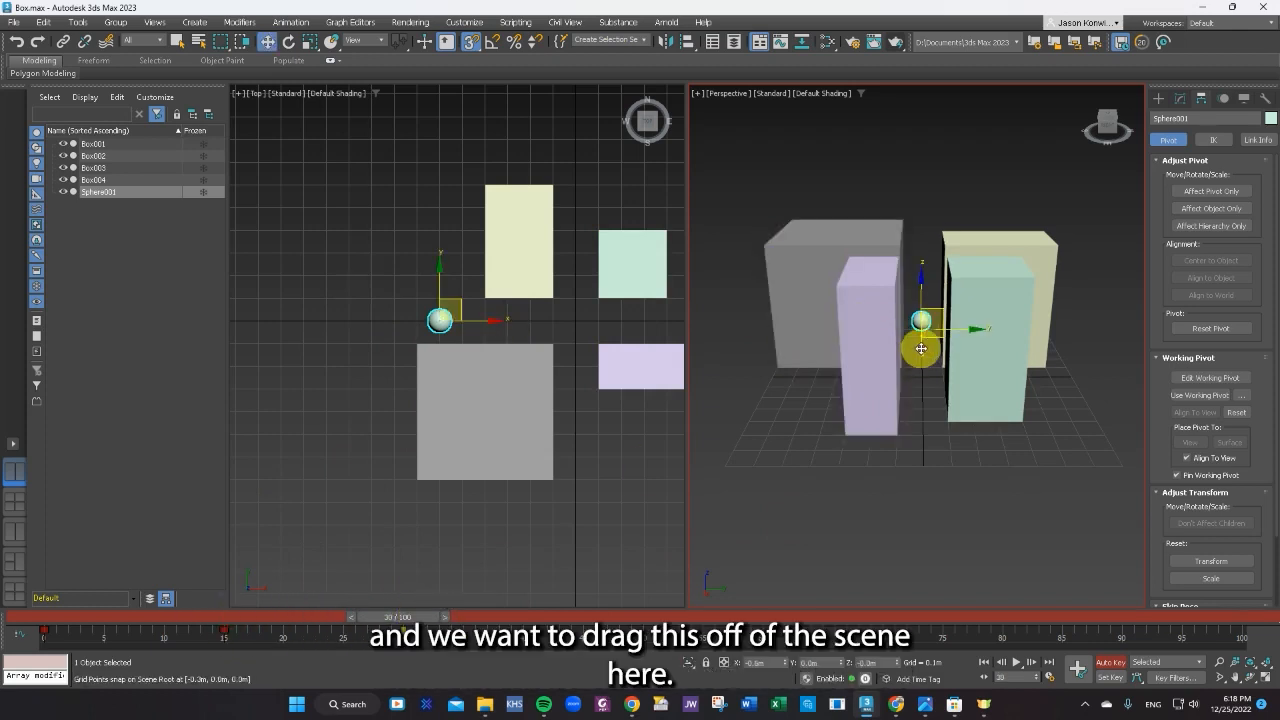
drag(921, 348, 929, 485)
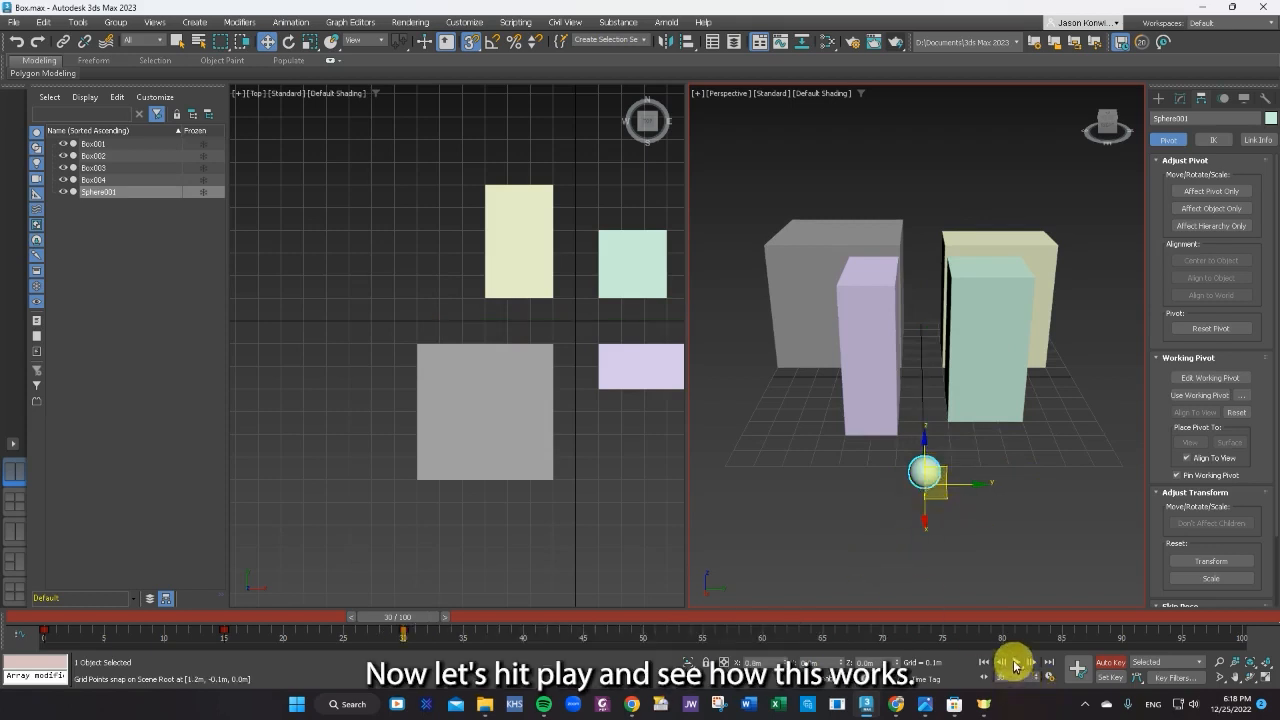
Play the animation, reframe the Perspective view low between the buildings looking along the street, and stop playback.
click(1020, 665)
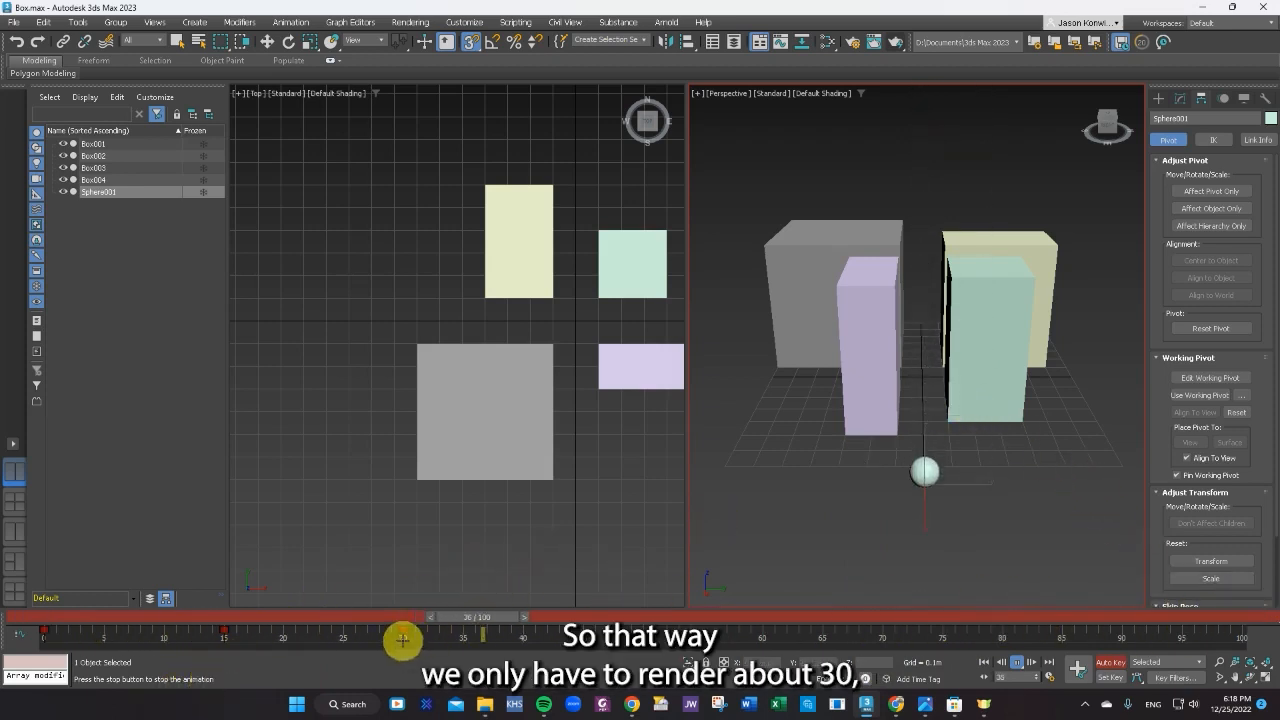
scroll(928, 373, up, 2)
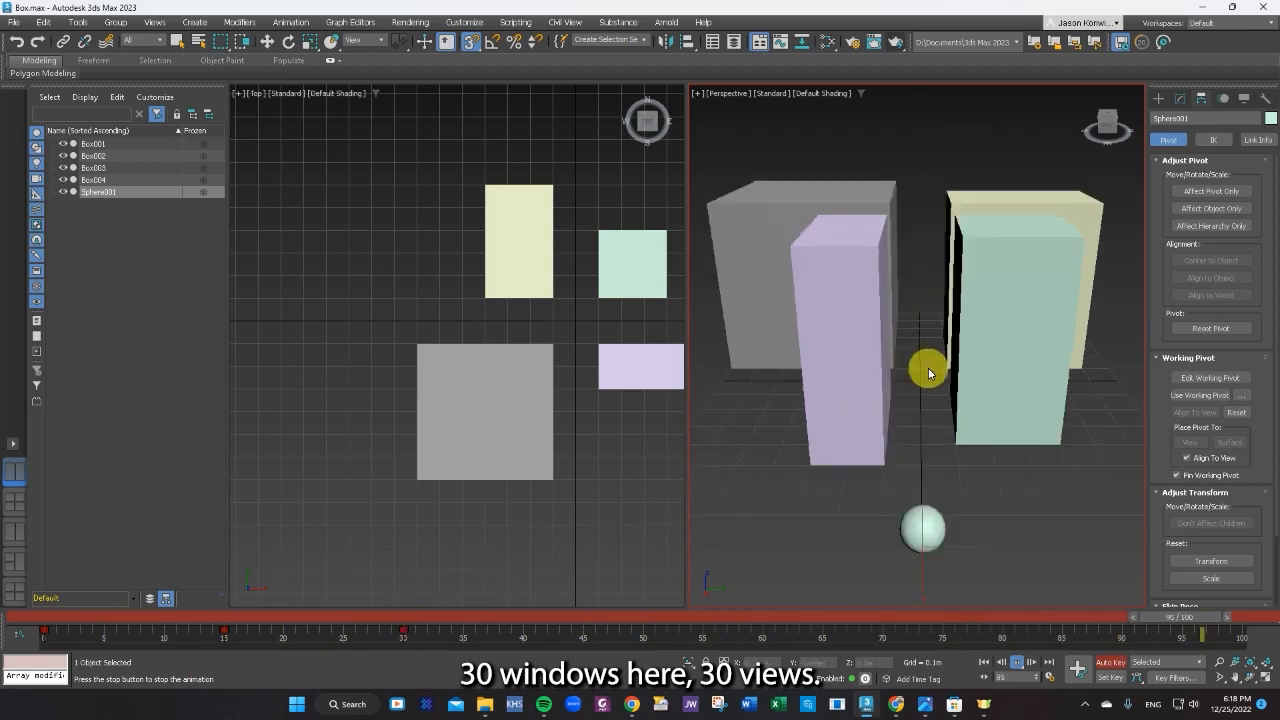
scroll(928, 373, up, 3)
scroll(930, 450, up, 2)
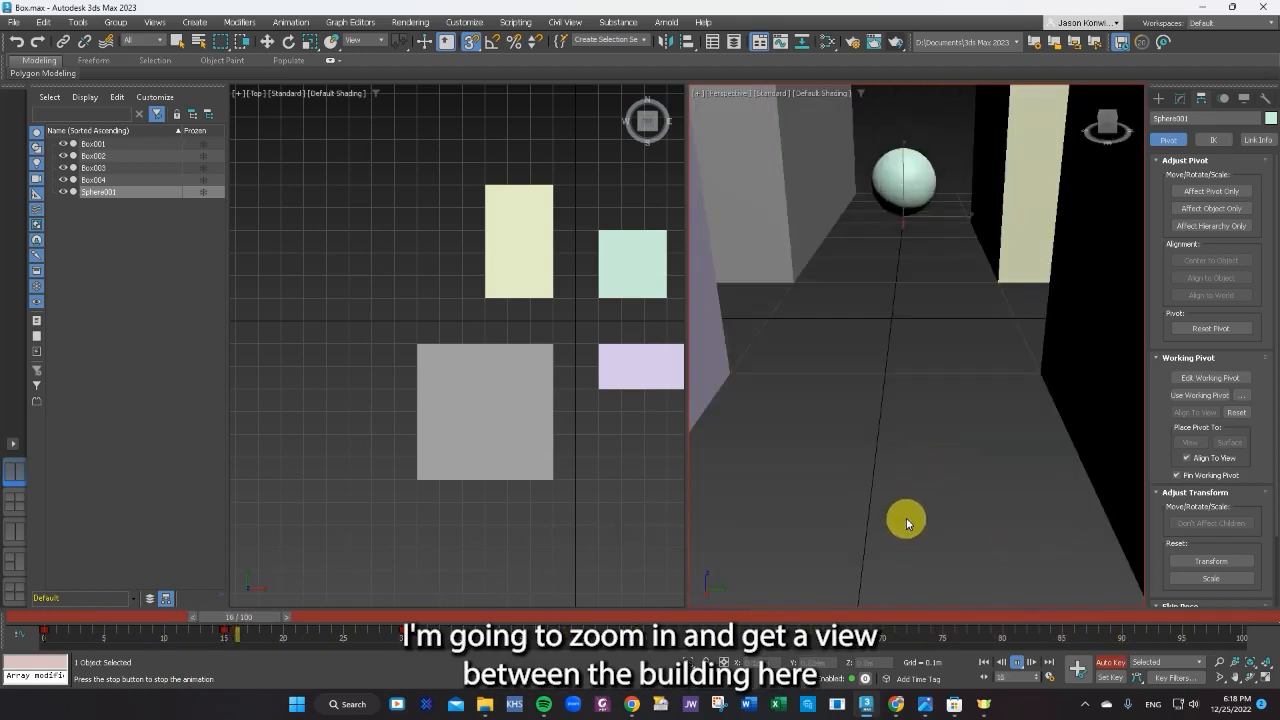
alt+middle_drag(898, 532, 887, 485)
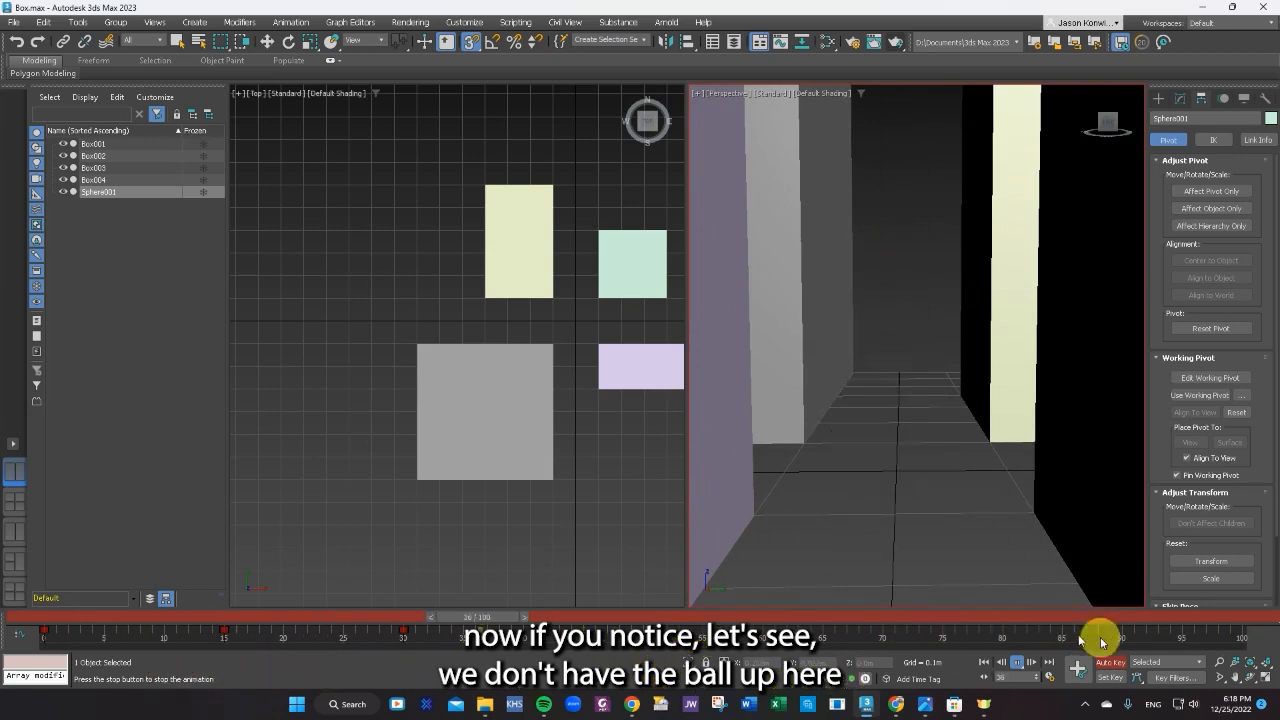
click(1020, 663)
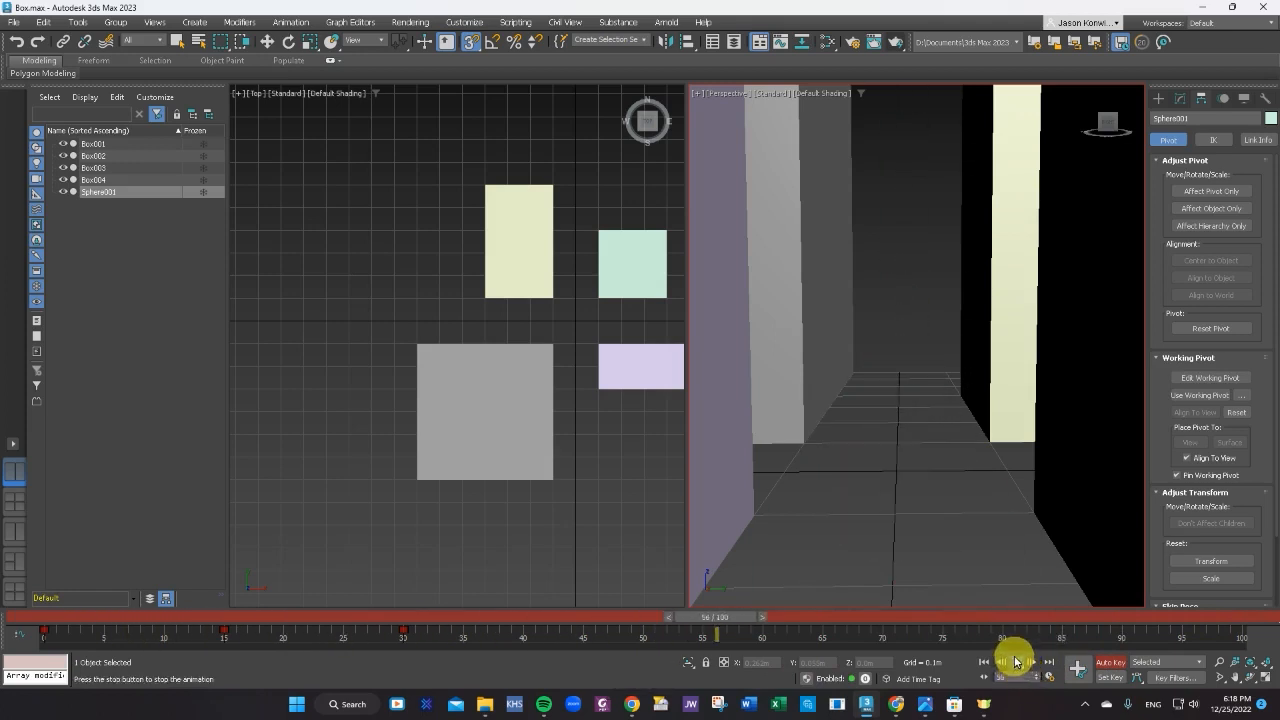
click(1020, 663)
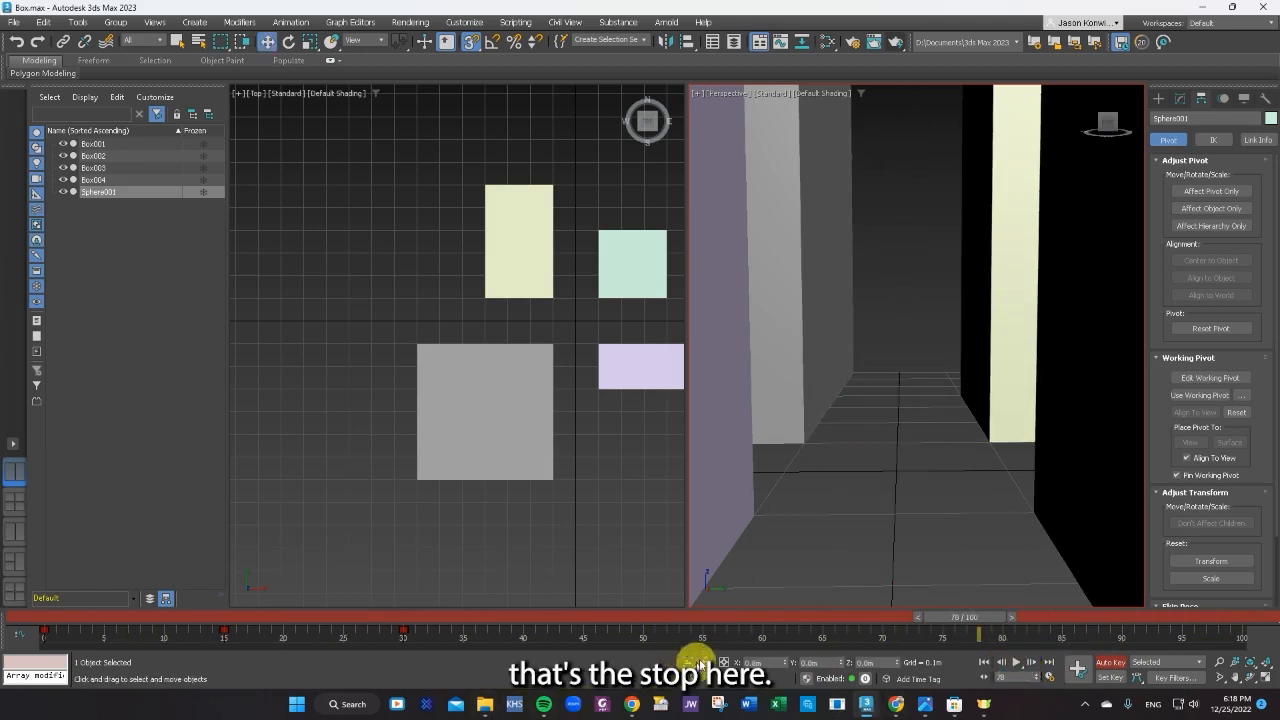
Return the time slider to frame 5 and shift the sphere's frame 15 key to frame 12.
drag(966, 617, 127, 641)
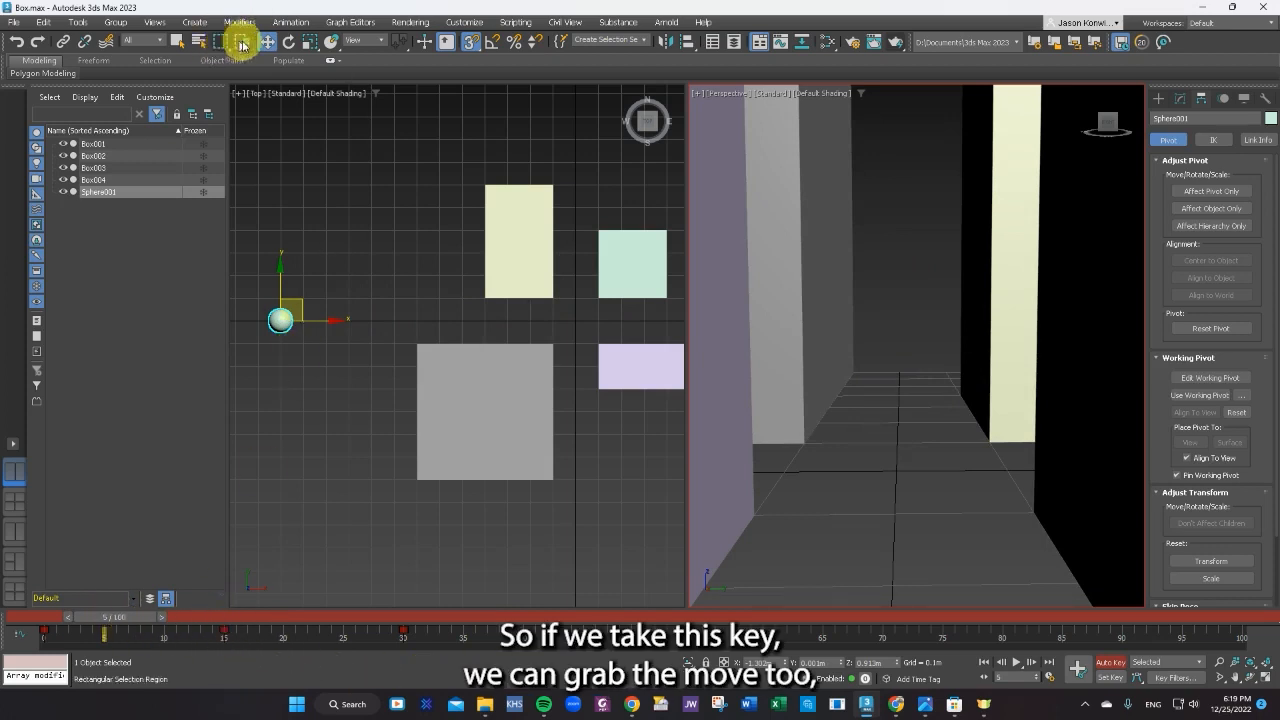
click(224, 632)
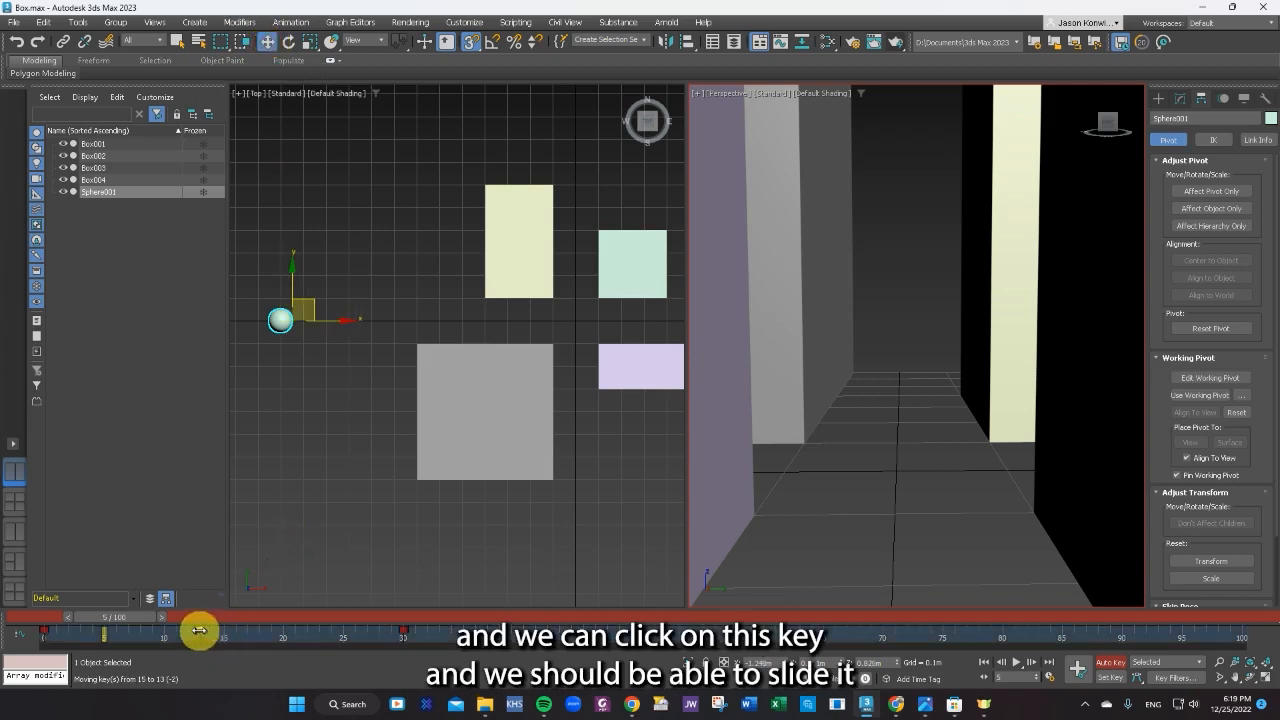
drag(195, 630, 189, 630)
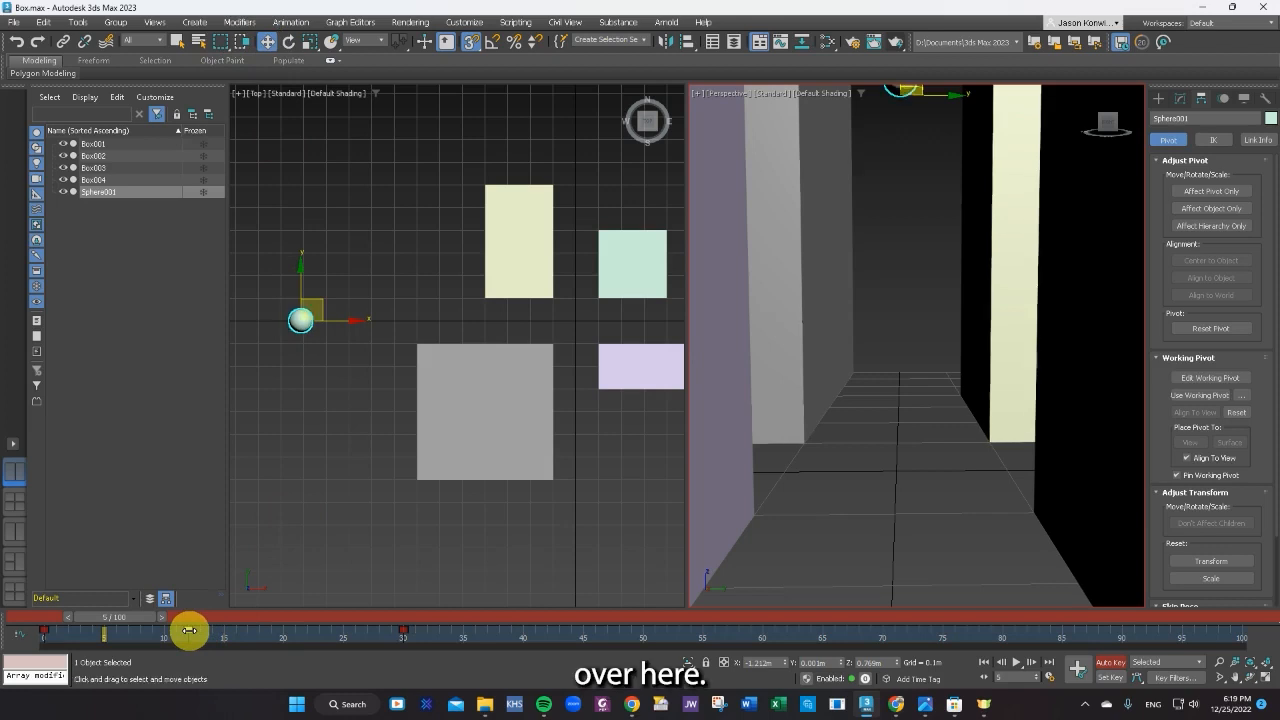
Play and stop the animation, and shift the sphere's middle key earlier to frame 8.
click(1016, 663)
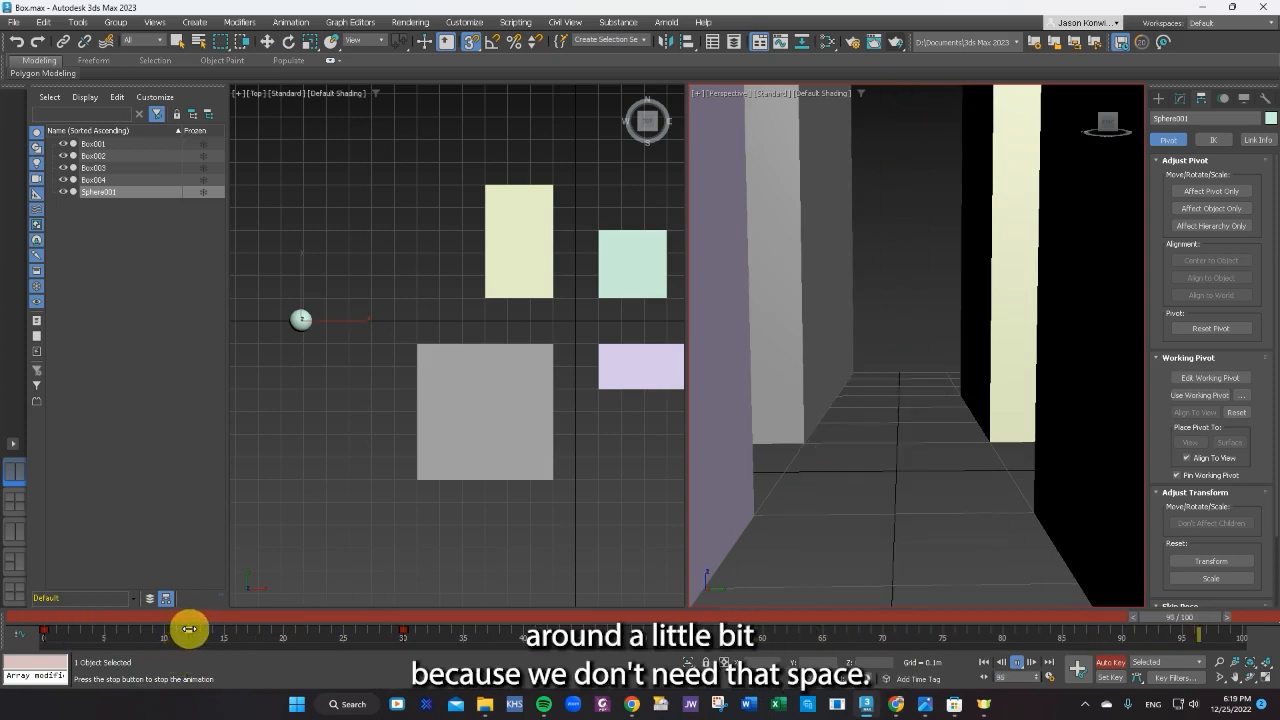
drag(187, 629, 166, 631)
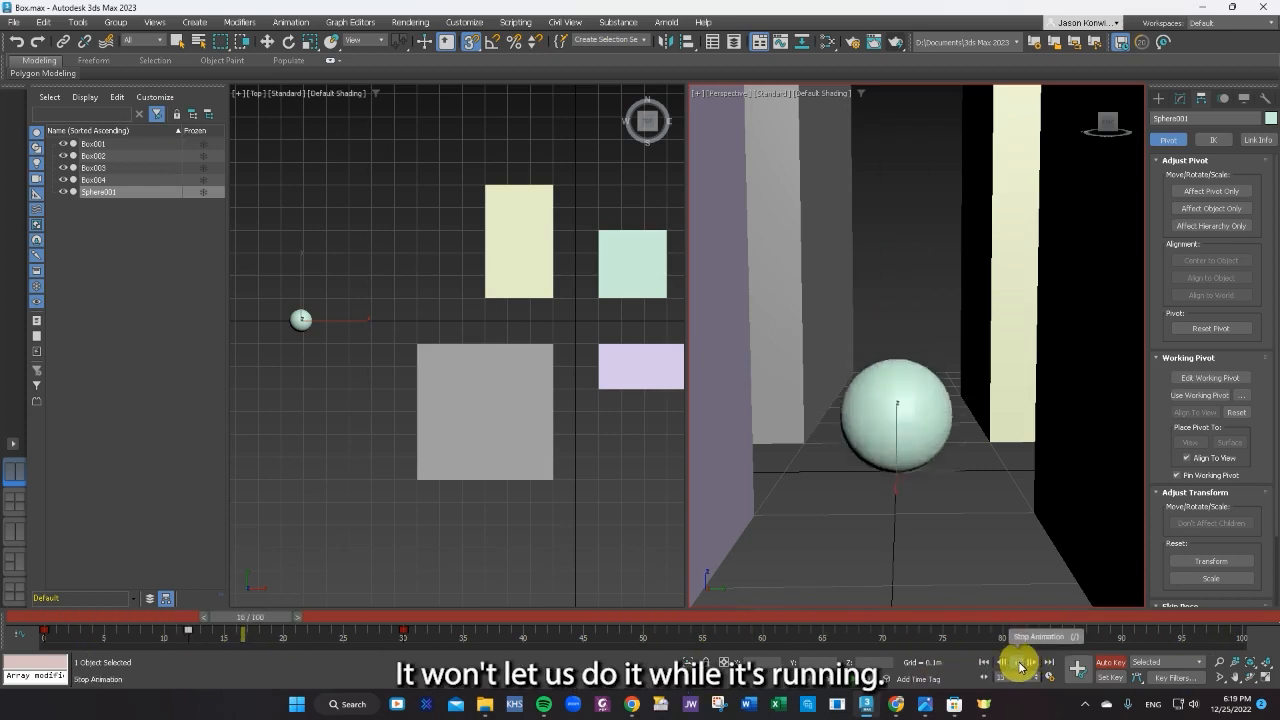
click(1021, 663)
key(w)
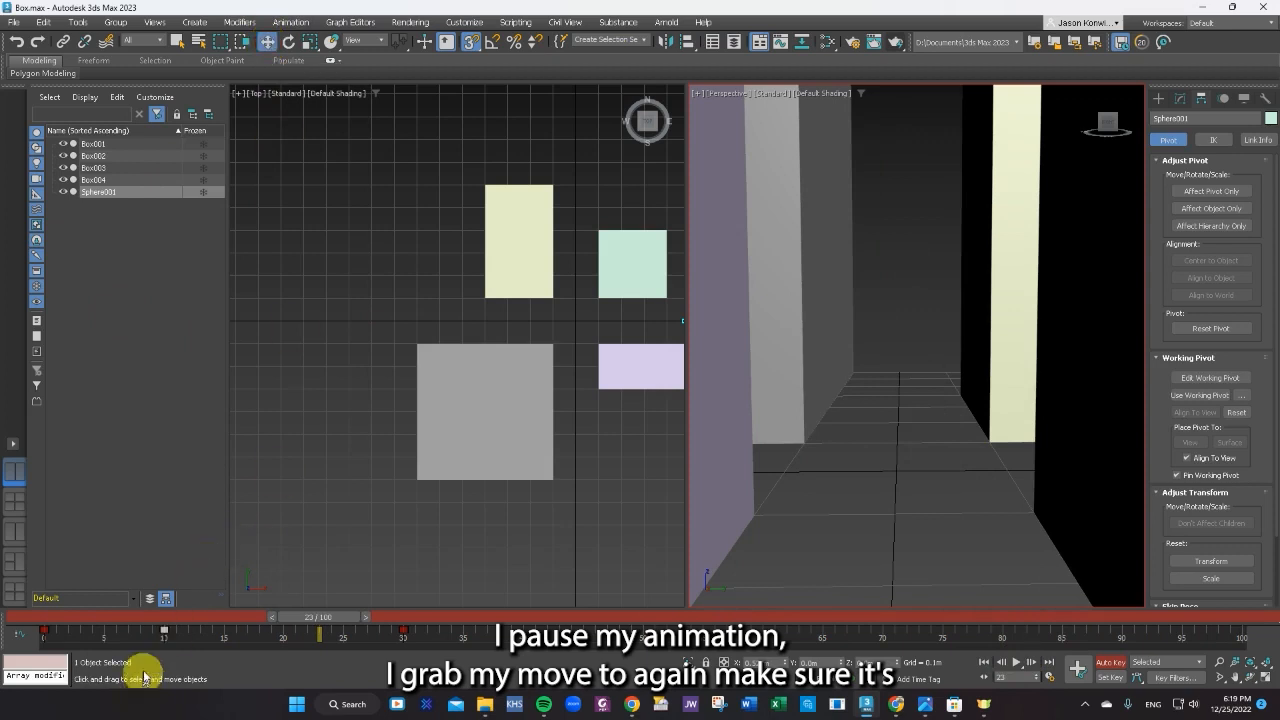
drag(165, 631, 165, 631)
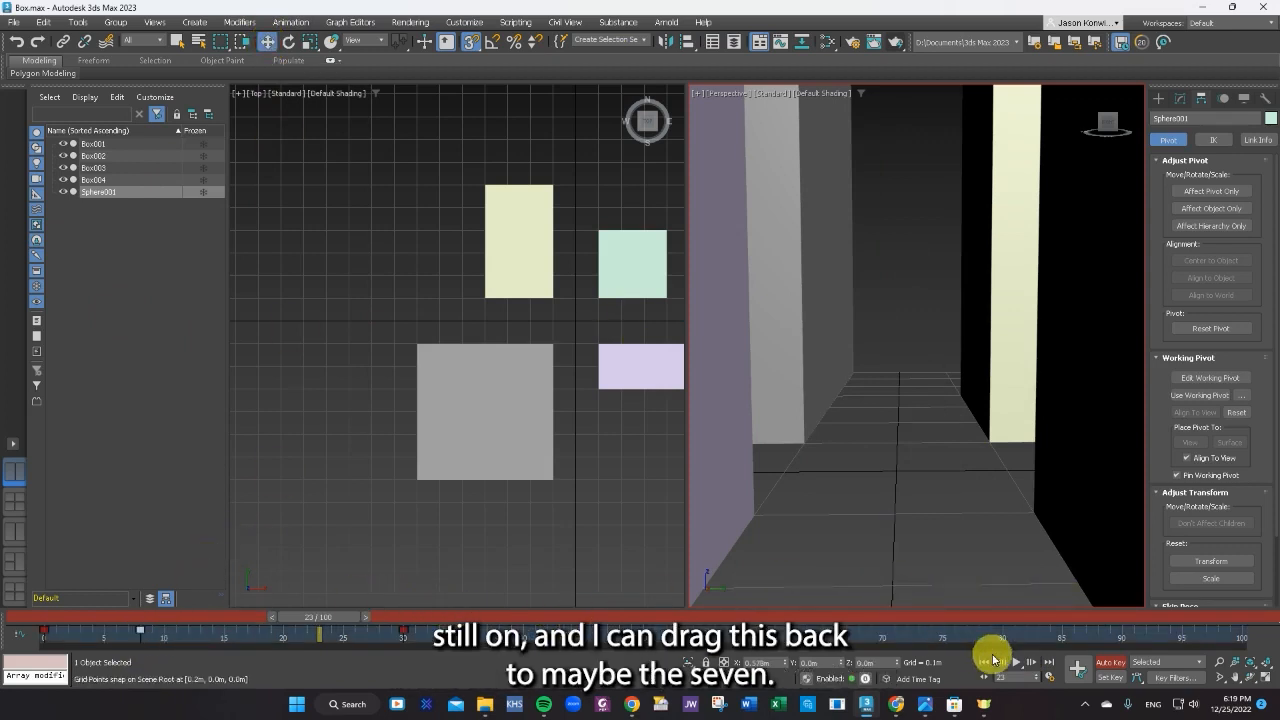
Play the retimed animation, pan the Perspective view slightly along the street, and stop playback.
click(1016, 662)
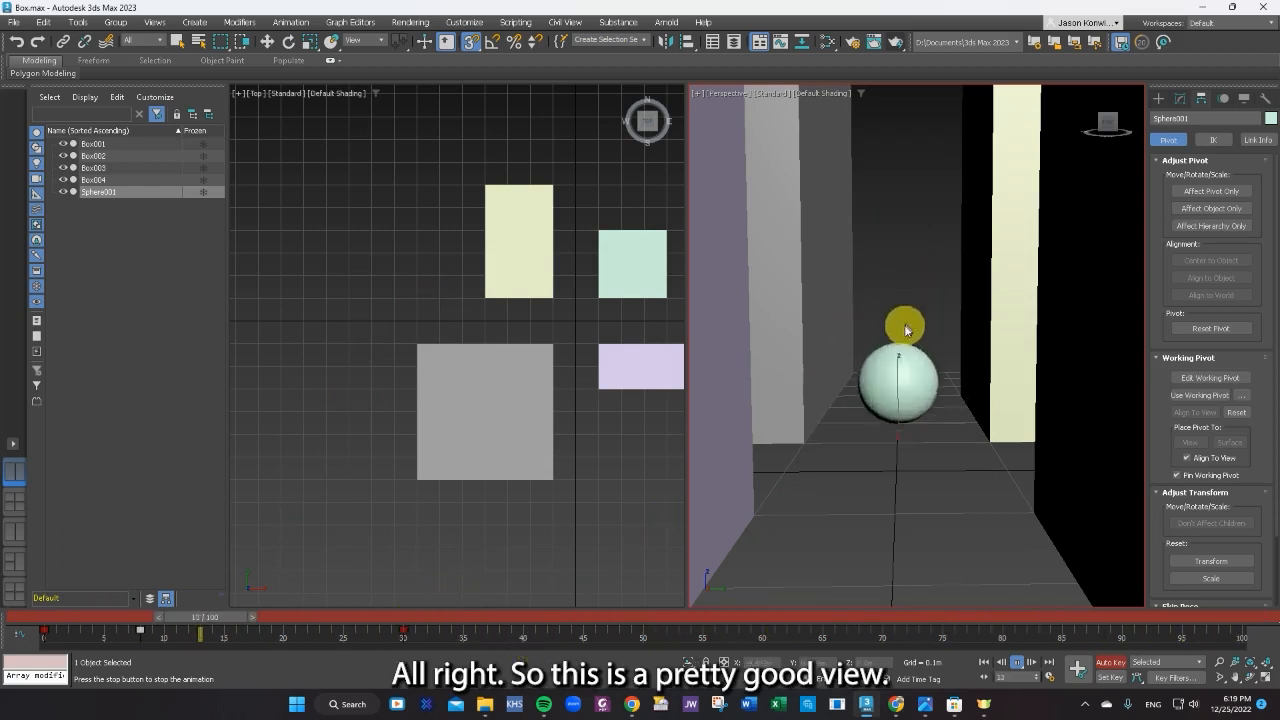
middle_drag(857, 391, 866, 382)
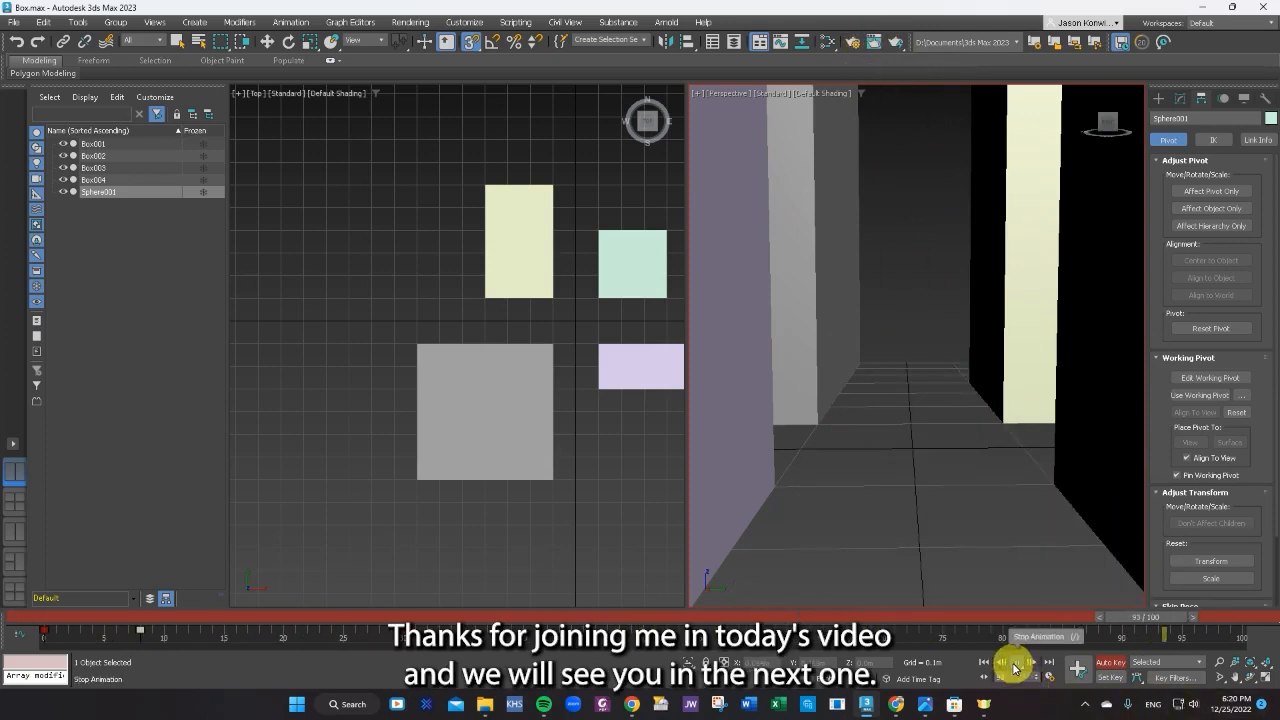
click(1017, 667)
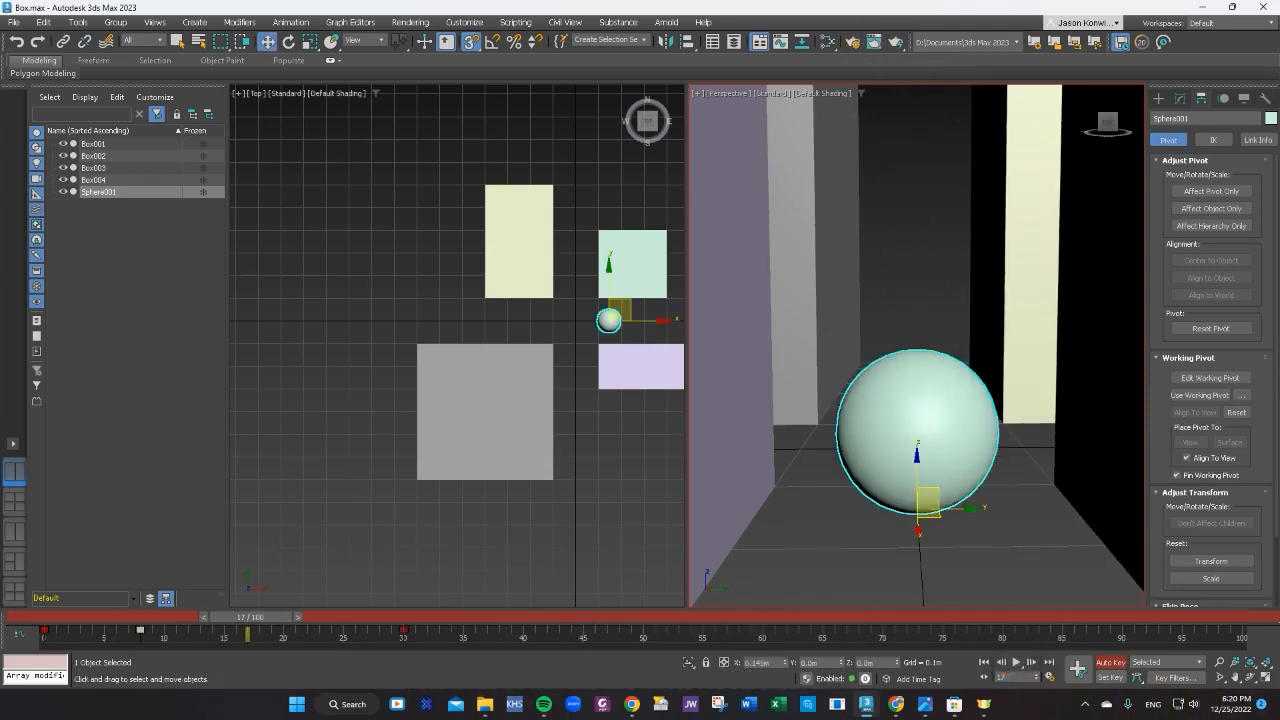